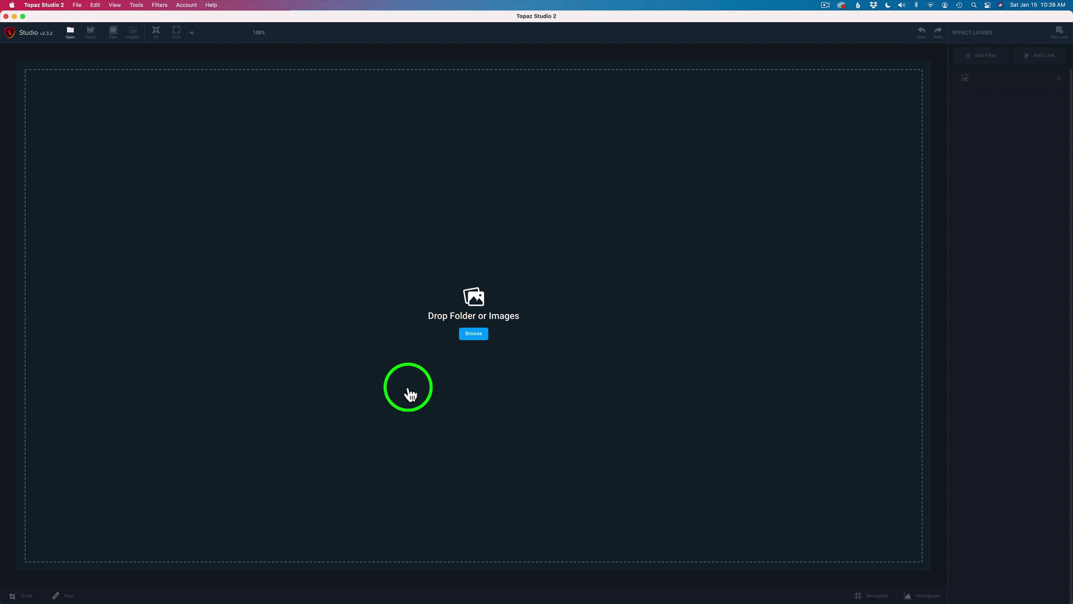
Open the raw photo _MG_7772.CR2 from the TS2 RAW EDIT folder
click(475, 335)
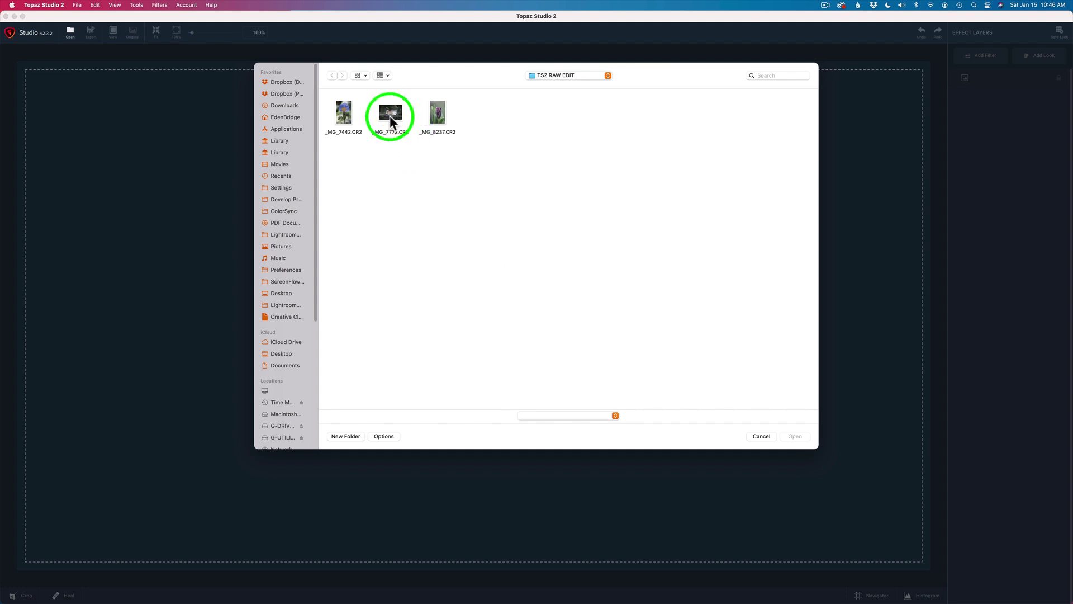
click(391, 119)
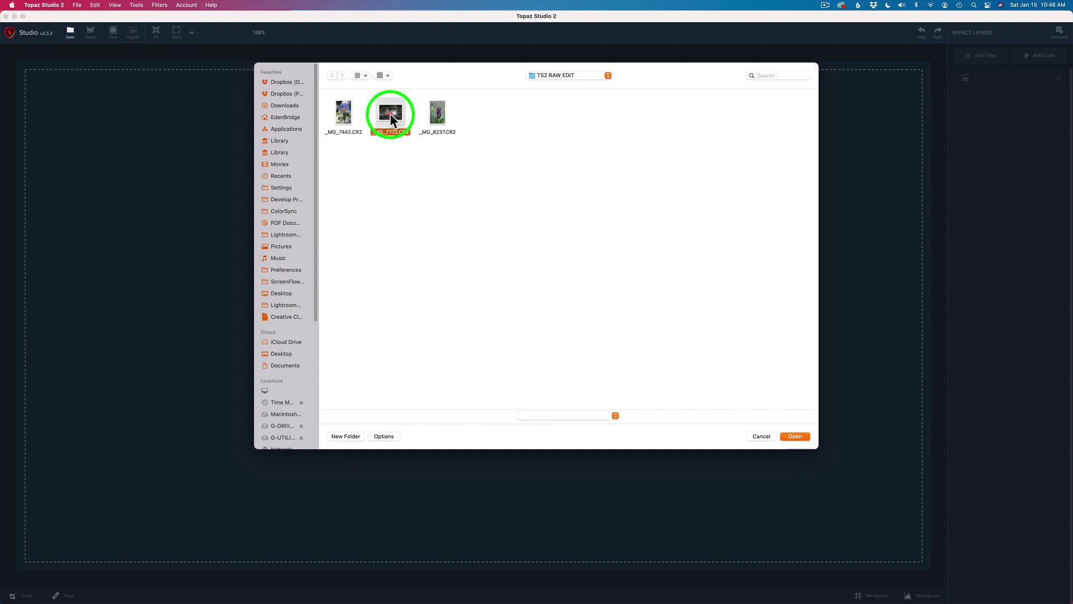
click(796, 436)
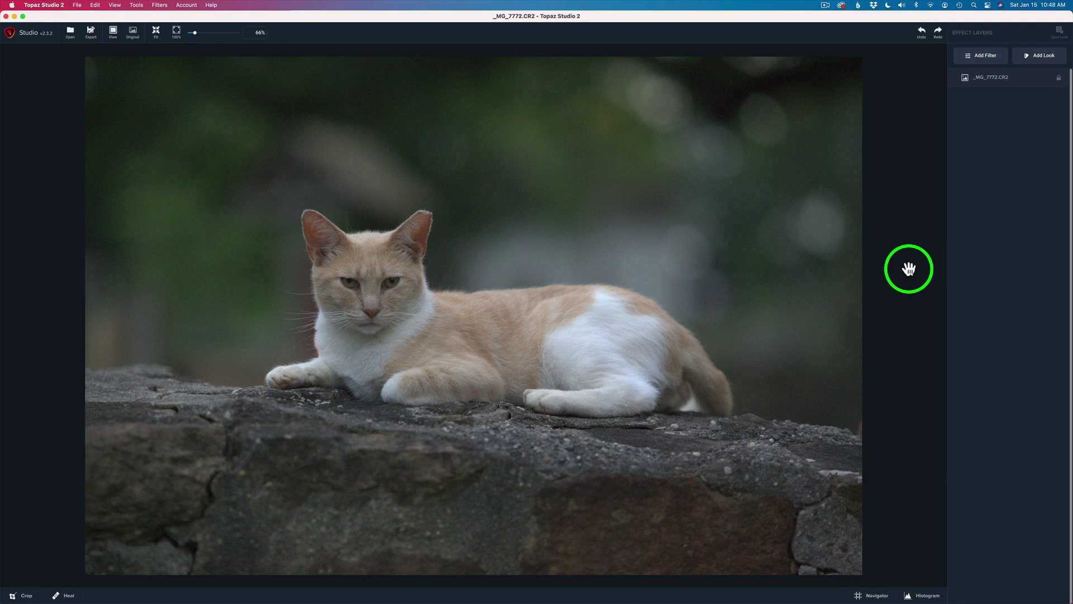
Apply the AI Clear filter to the cat photo and compare its effect on noise and sharpness with the original
scroll(500, 231, up, 5)
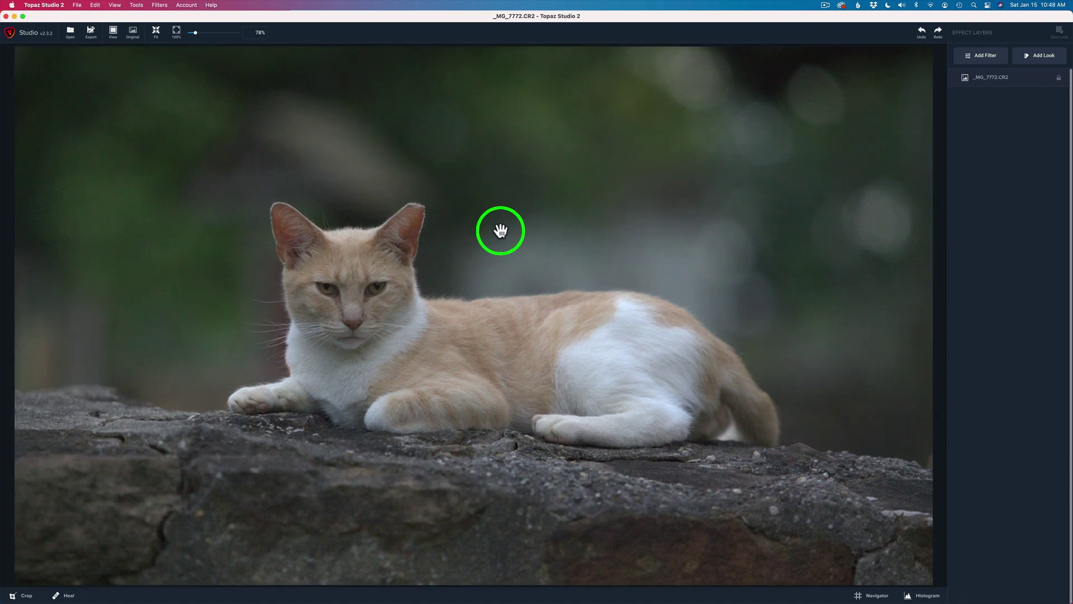
scroll(500, 231, up, 6)
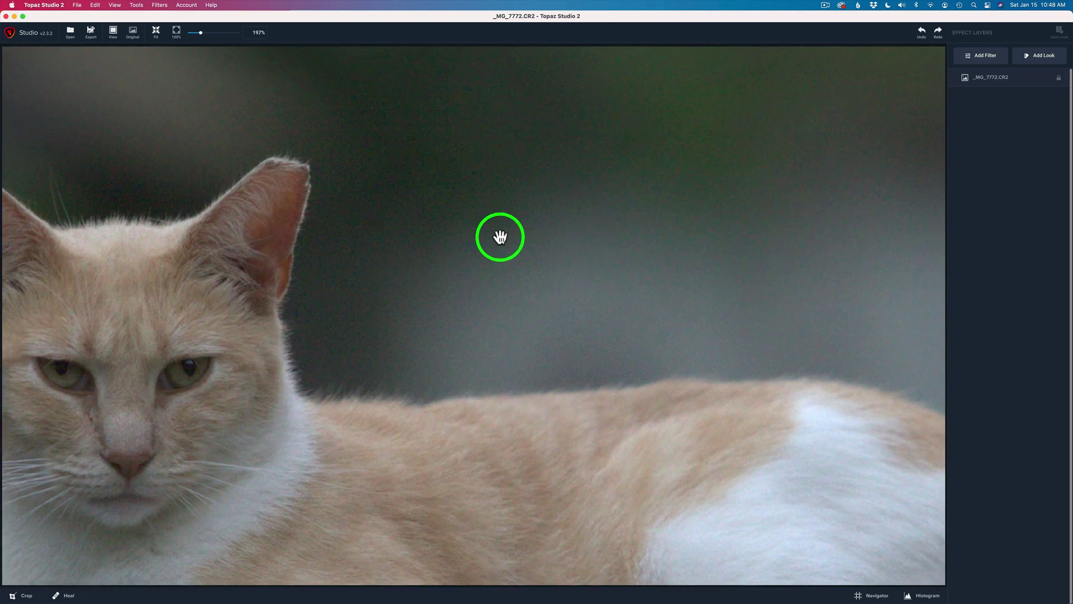
scroll(419, 313, up, 1)
drag(337, 390, 636, 286)
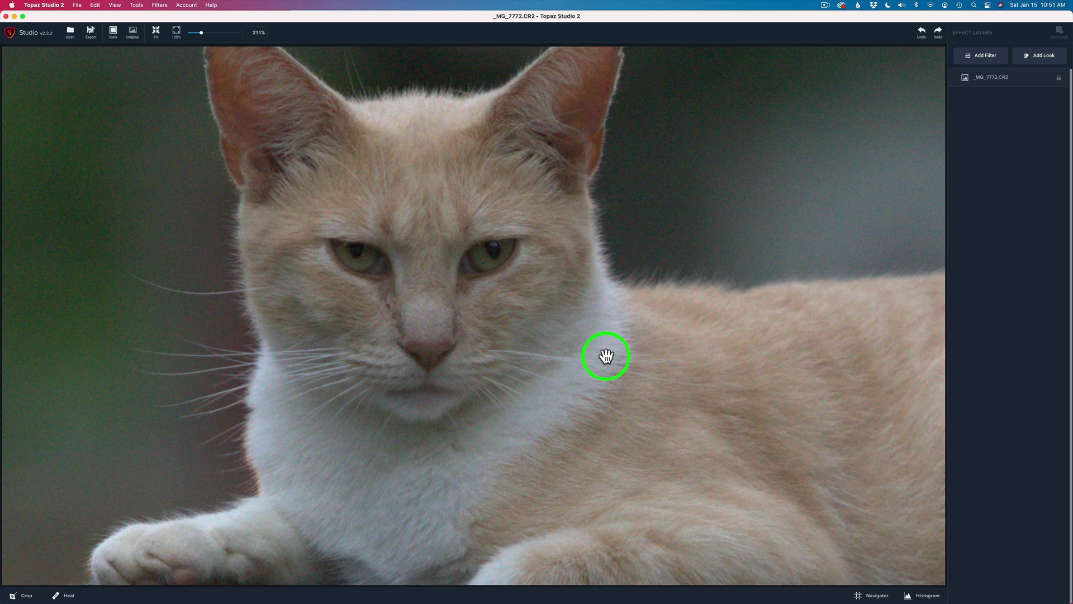
click(989, 55)
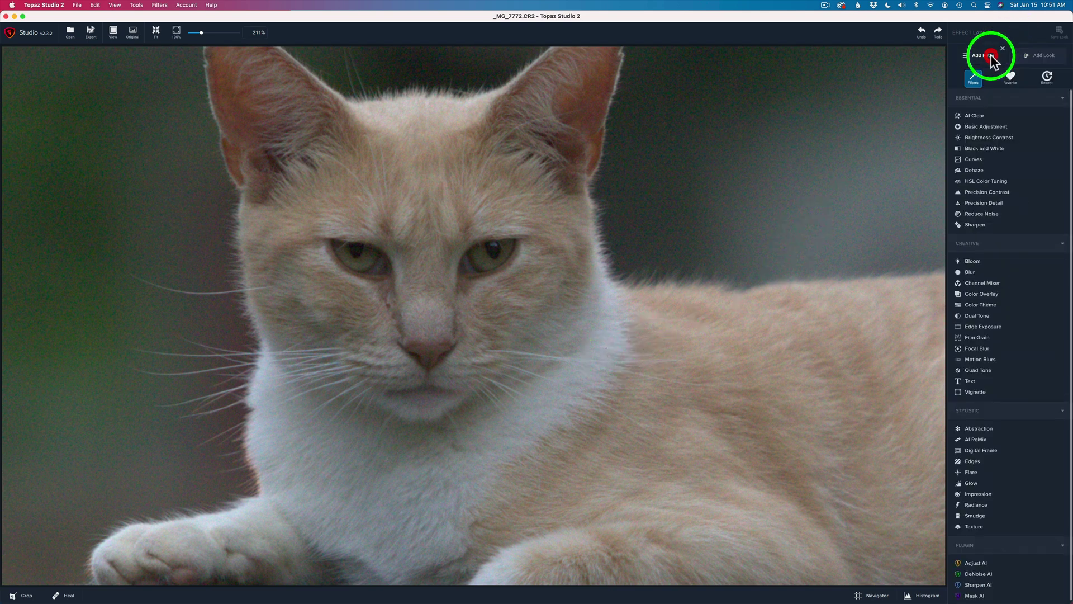
click(975, 116)
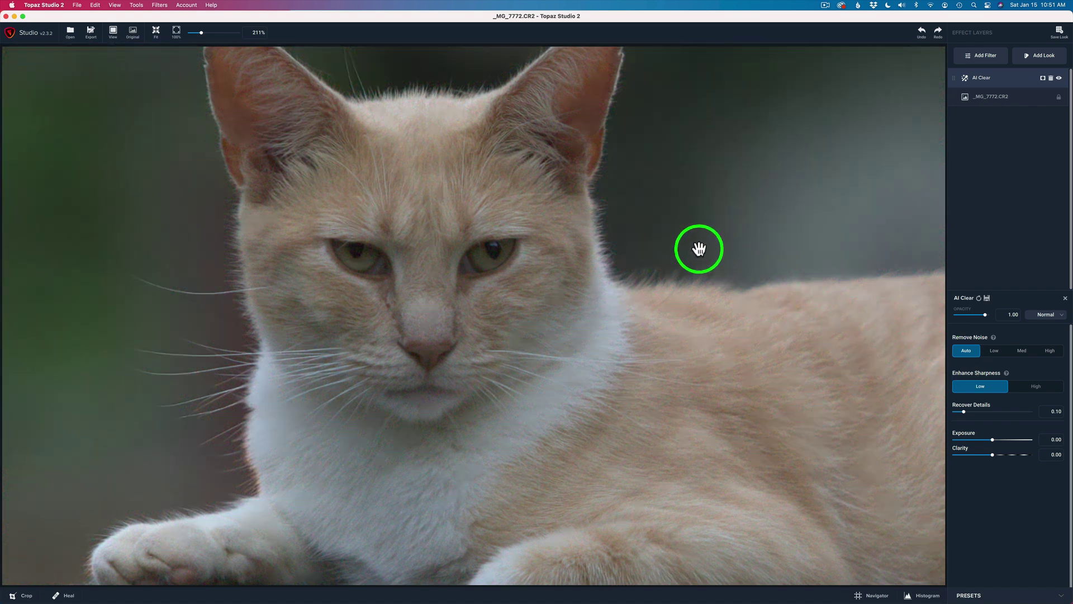
key(backslash)
scroll(697, 246, down, 1)
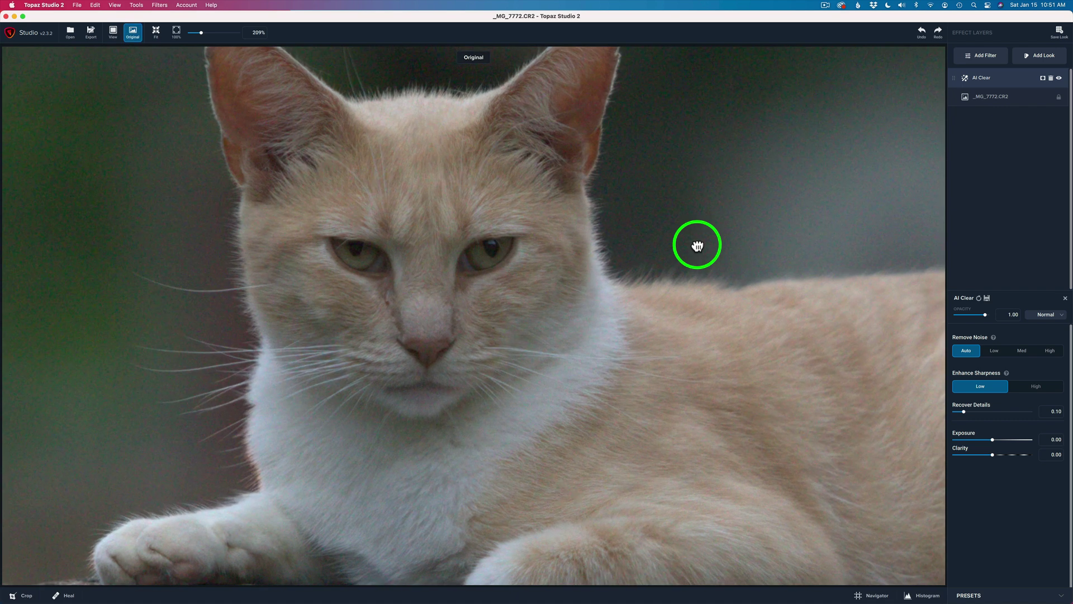
key(backslash)
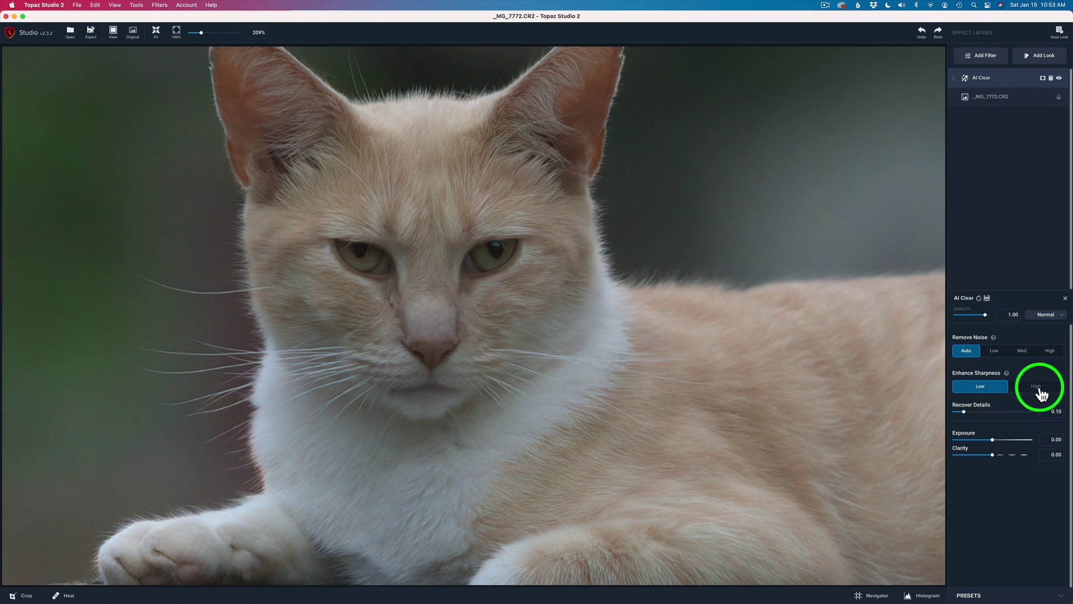
scroll(503, 329, down, 5)
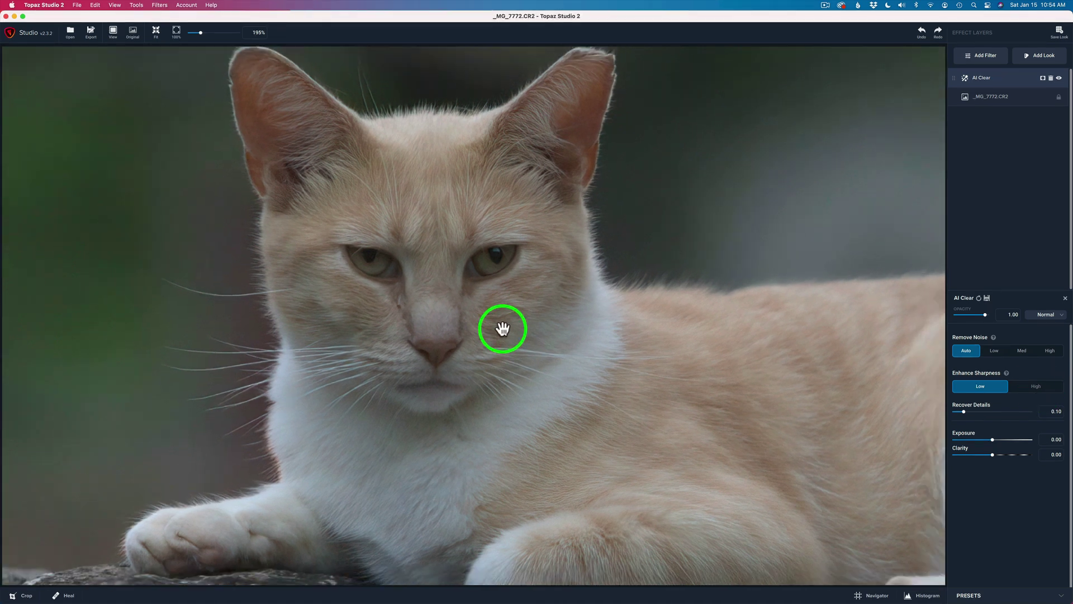
scroll(502, 328, down, 1)
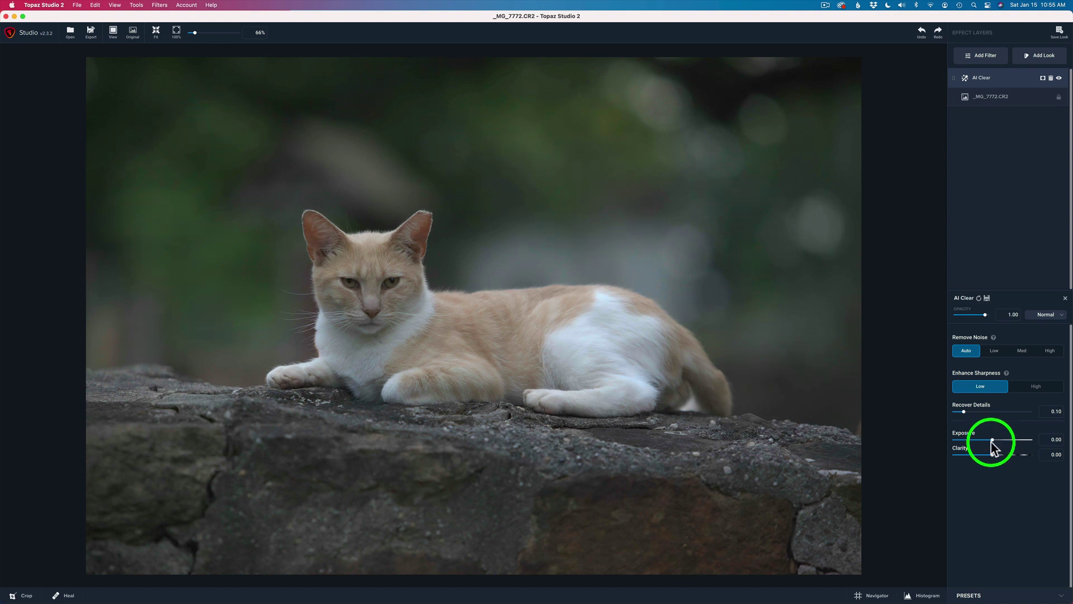
Add a Basic Adjustment filter and turn on Auto White Balance
click(993, 63)
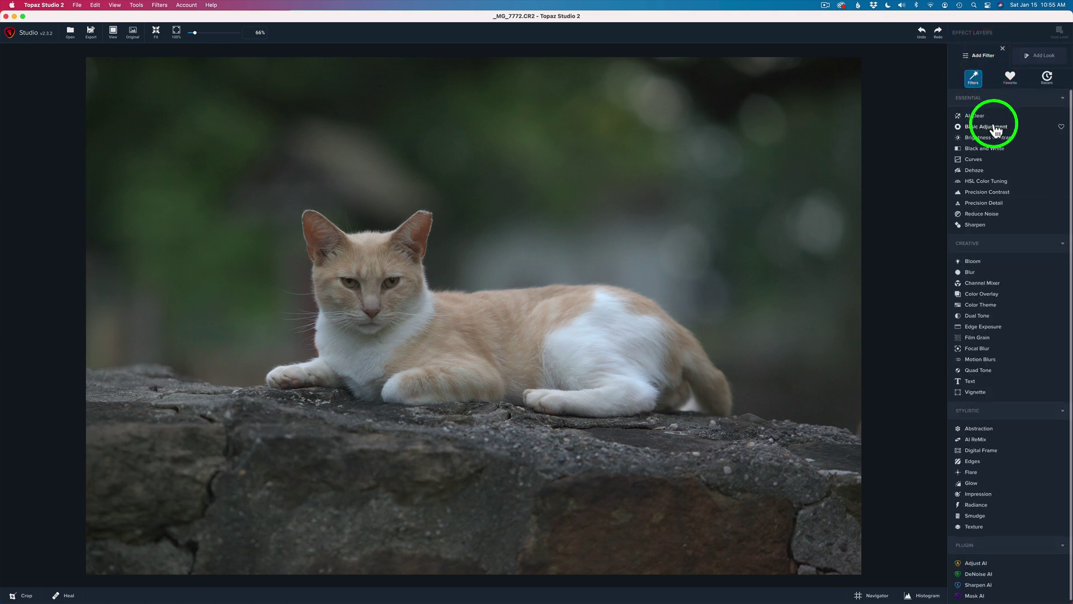
click(993, 130)
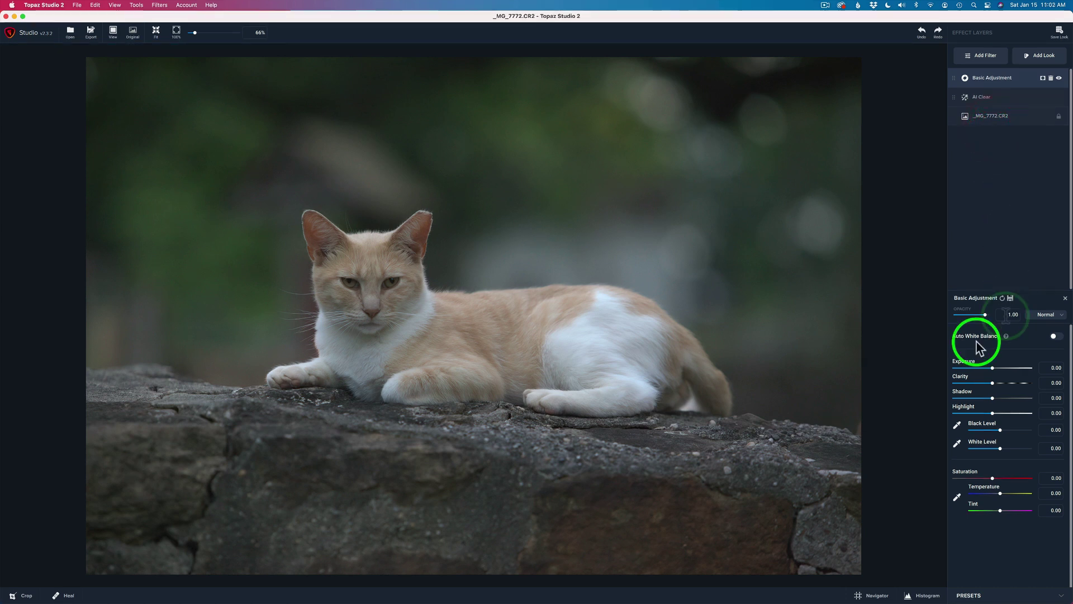
click(1054, 336)
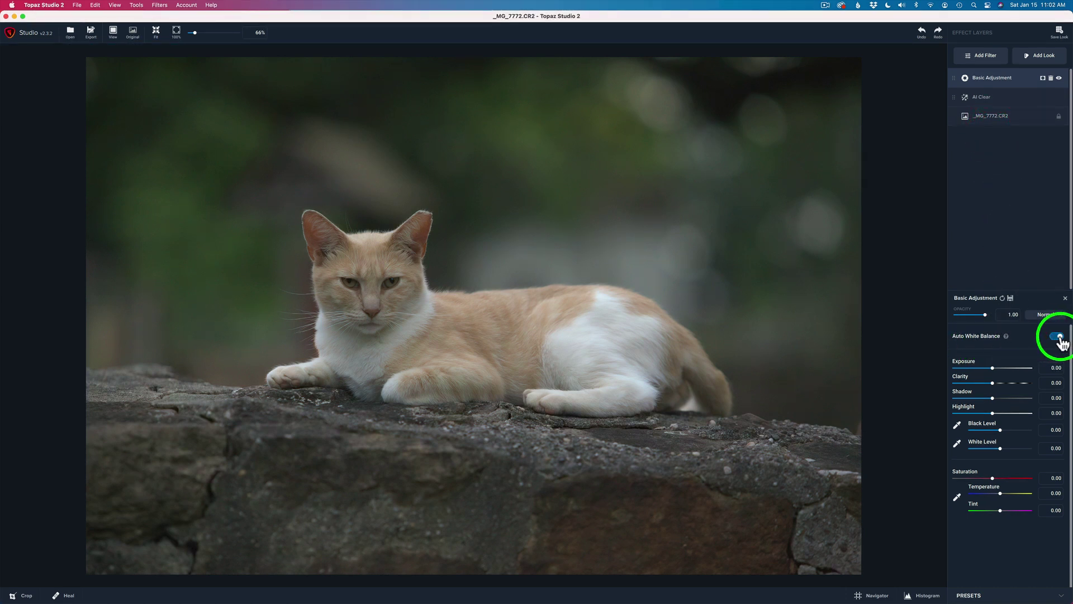
click(1055, 337)
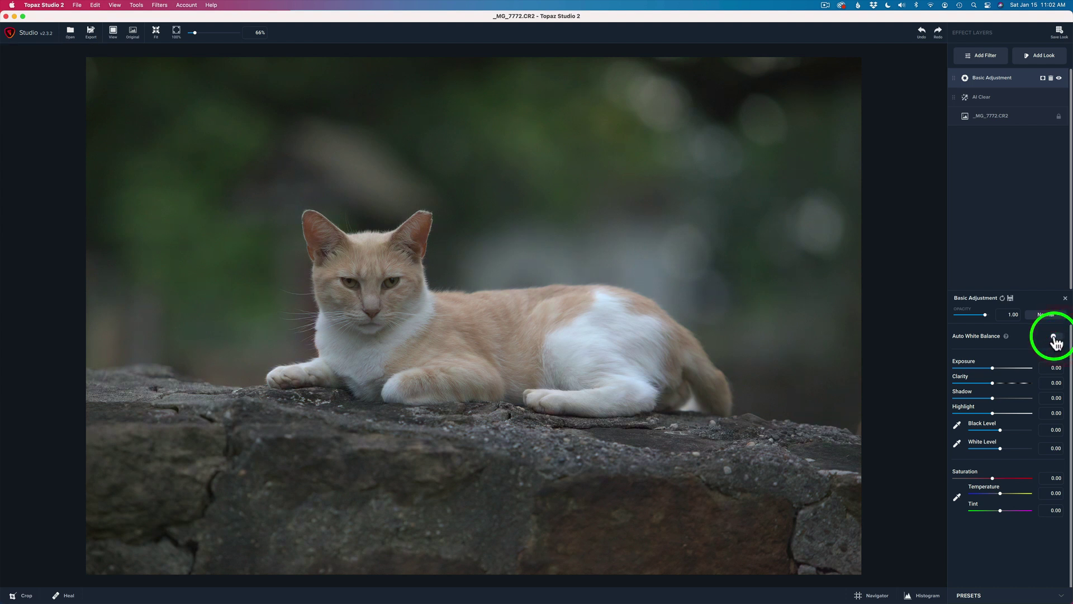
click(1054, 338)
Show the histogram and set the White Level to 0.04 and the Black Level to -0.13
click(926, 596)
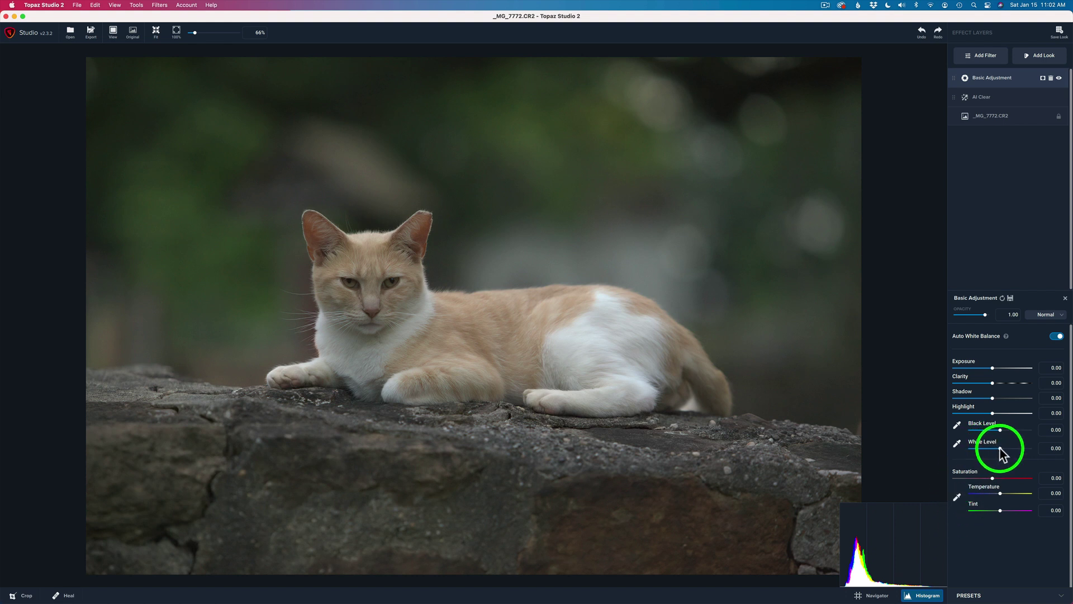
drag(1000, 448, 1002, 447)
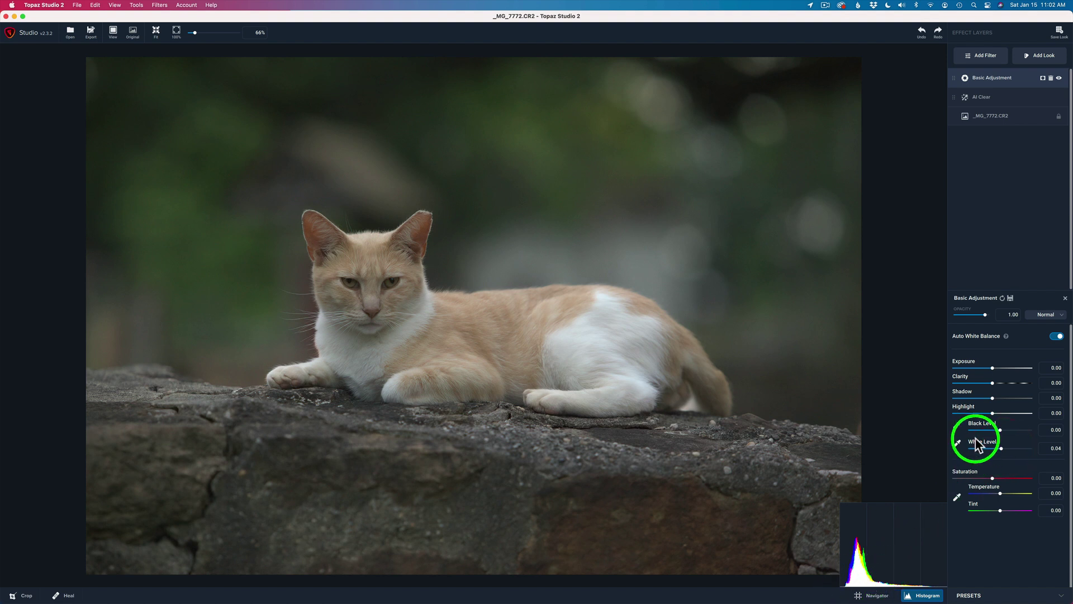
drag(1000, 429, 997, 430)
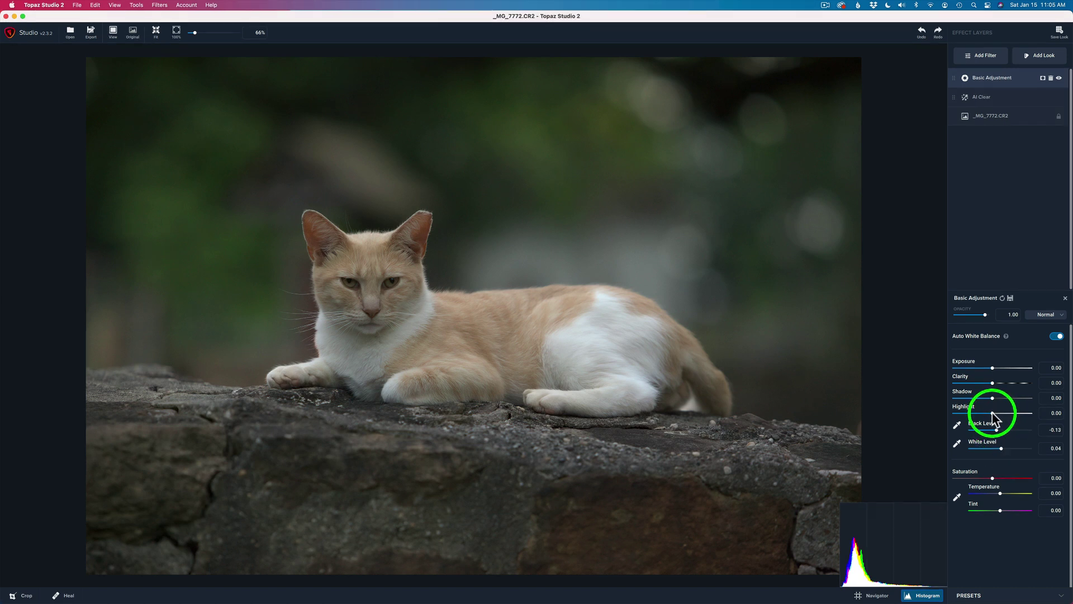
Set the Basic Adjustment tones to Highlight -0.58, Shadow 0.34 and Exposure 0.21
drag(992, 413, 971, 416)
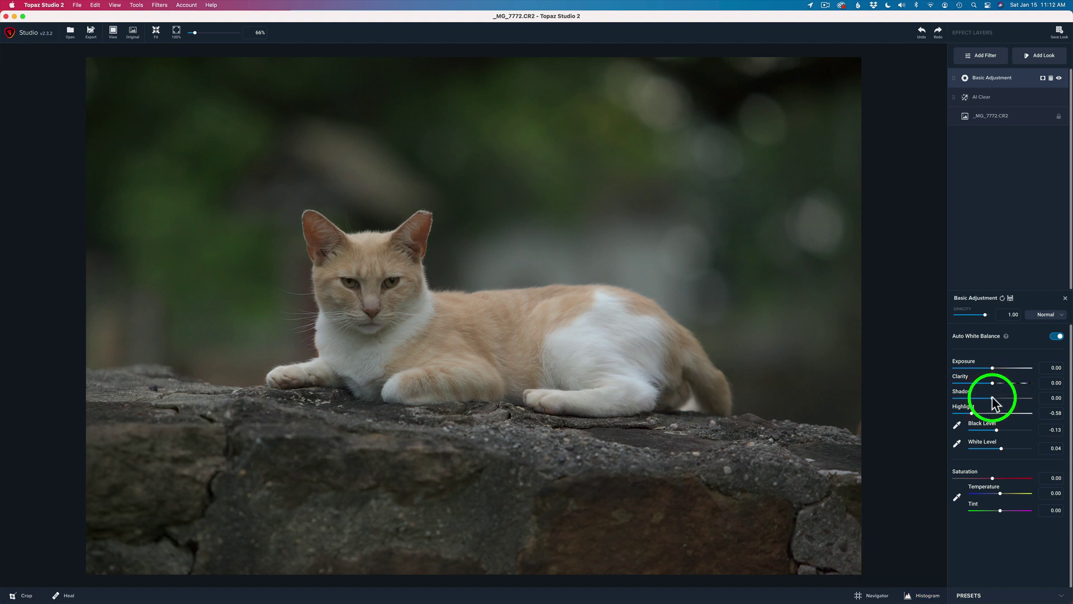
drag(993, 398, 1004, 399)
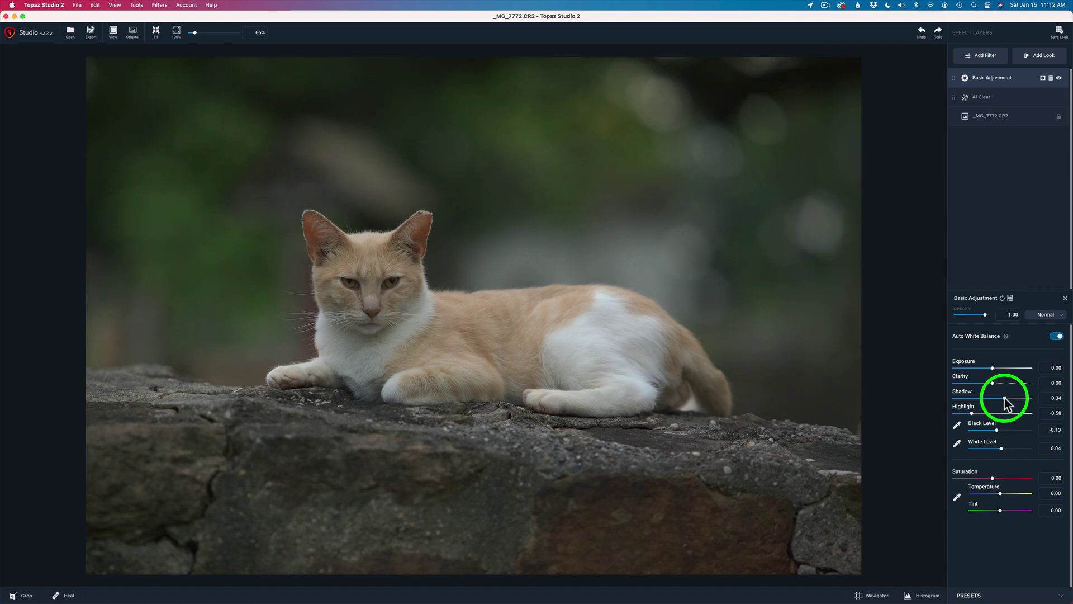
click(993, 368)
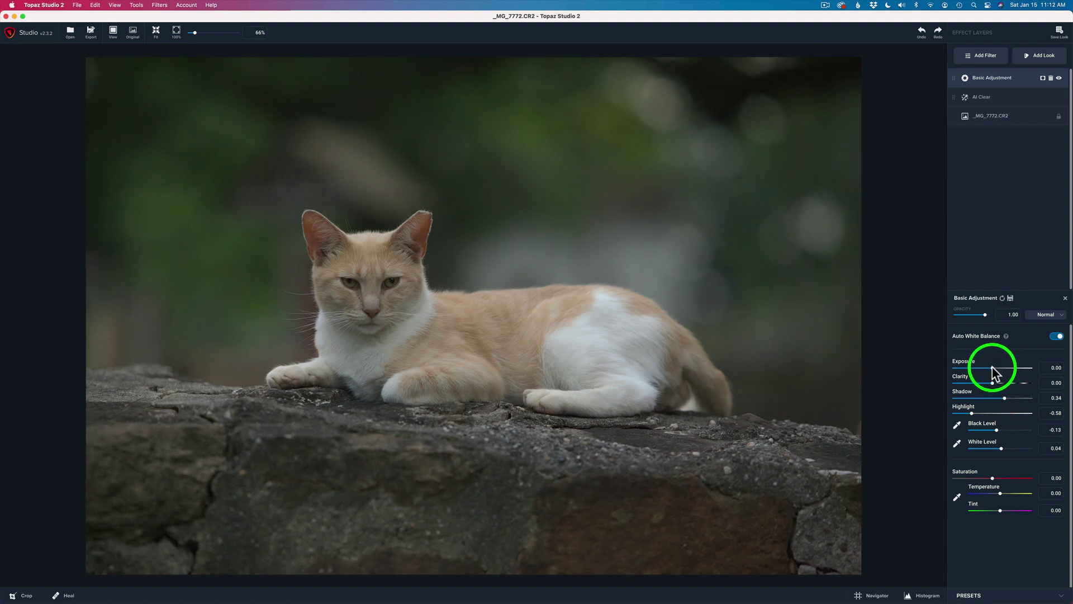
drag(993, 368, 1001, 369)
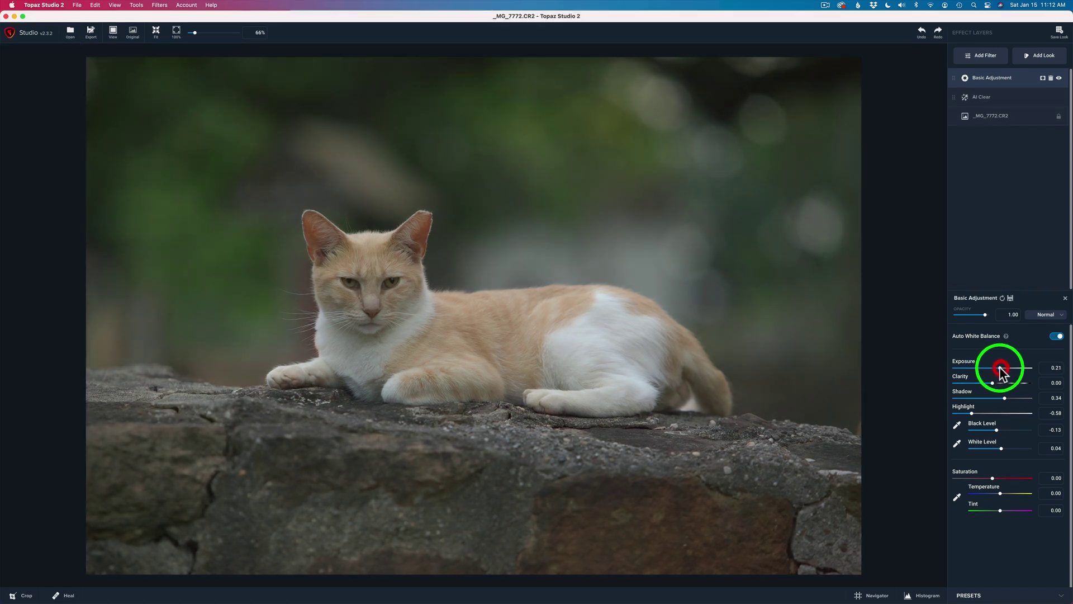
click(908, 262)
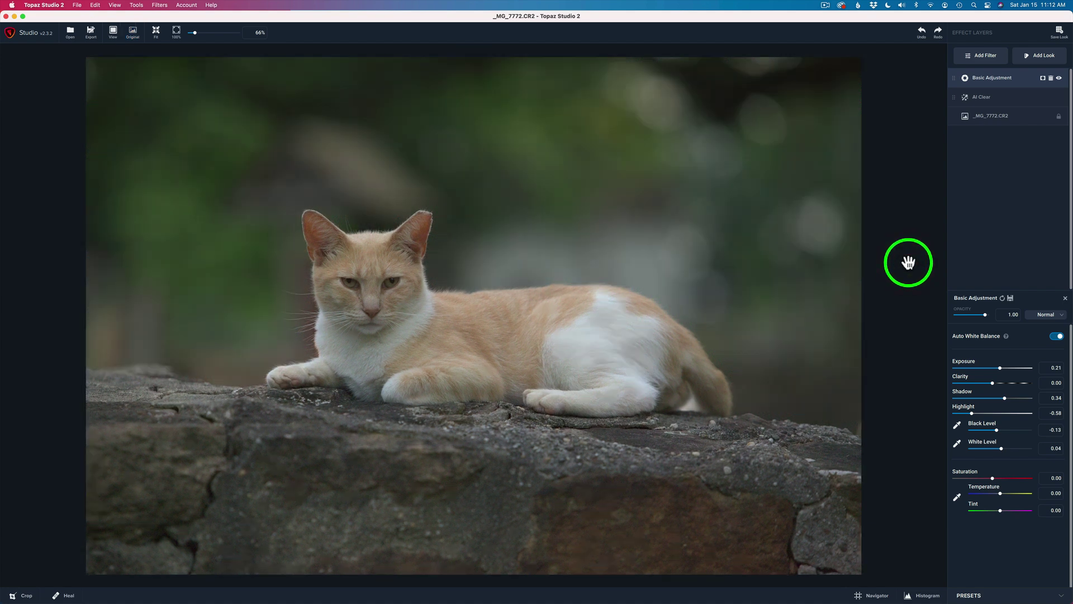
click(82, 5)
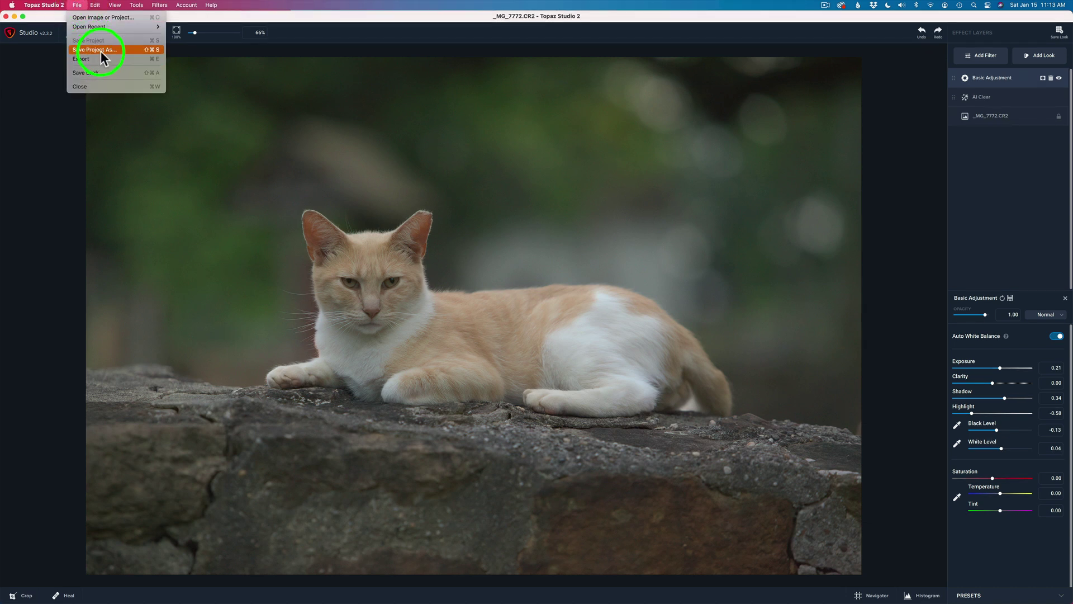
click(417, 39)
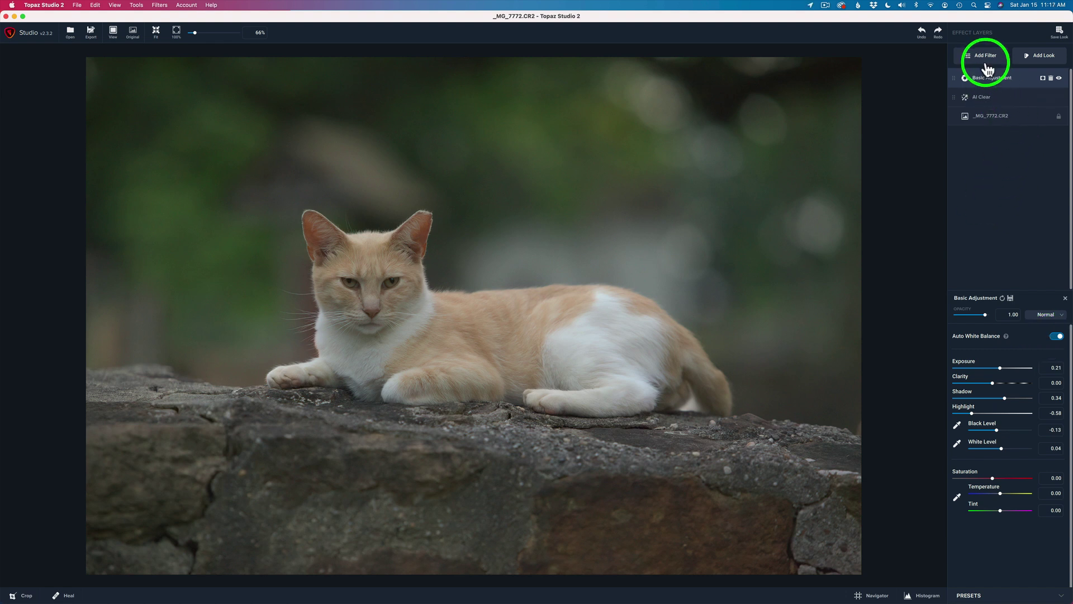
Add a Curves filter, shape a gentle S-curve with raised highlights and lowered shadows, and preview the photo without it
click(986, 58)
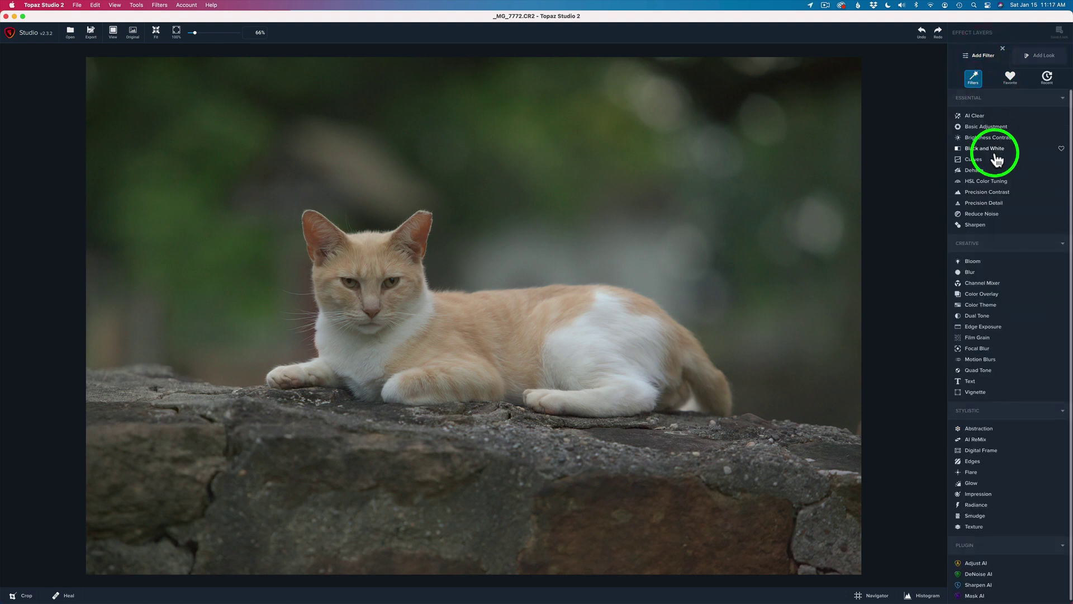
click(978, 160)
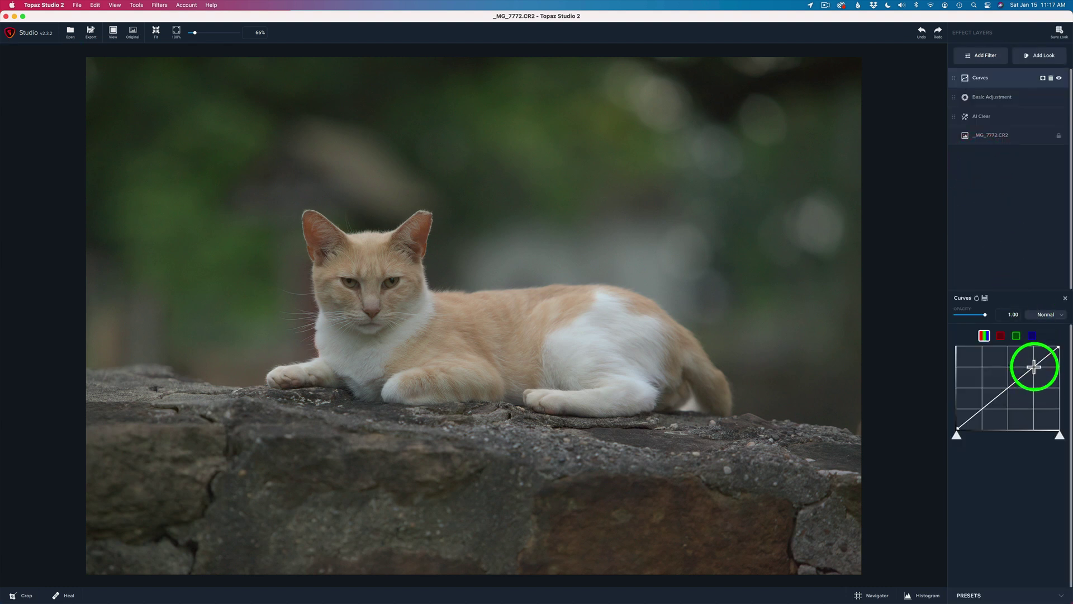
click(1032, 387)
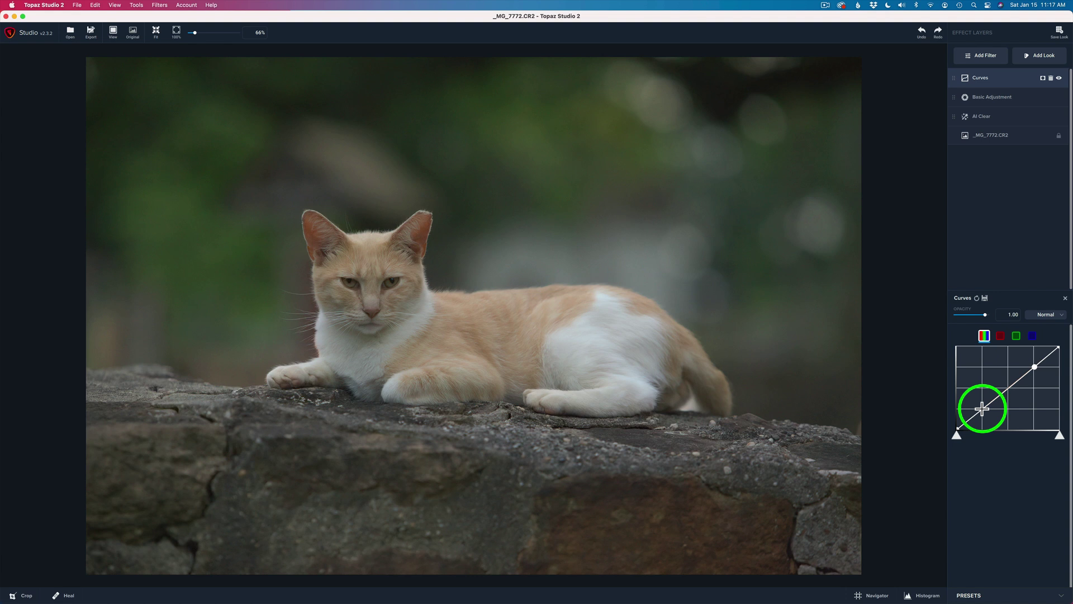
drag(983, 408, 982, 412)
drag(1030, 364, 1035, 364)
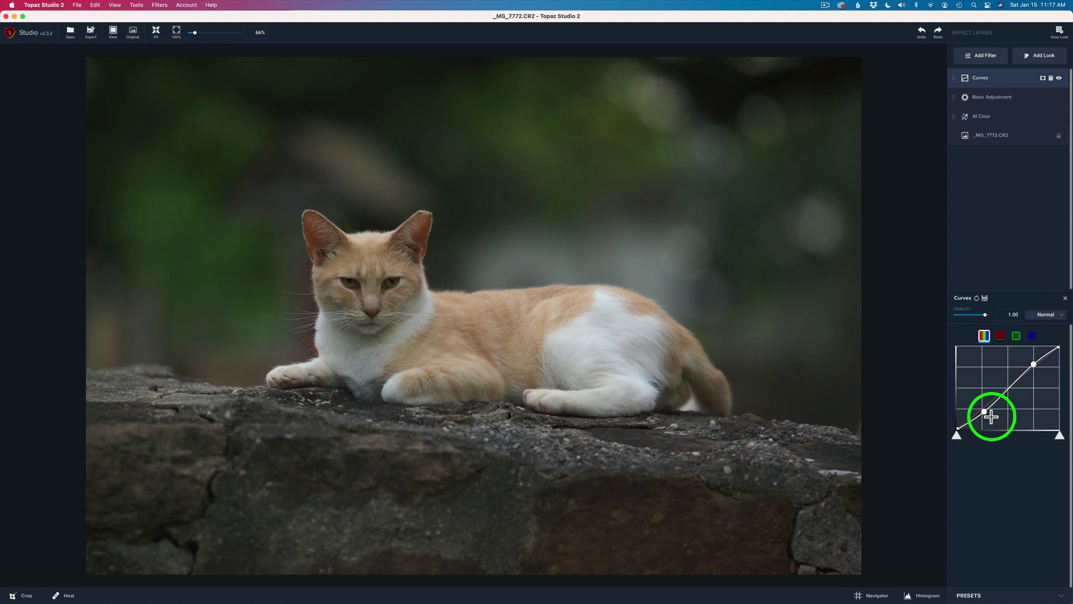
click(984, 412)
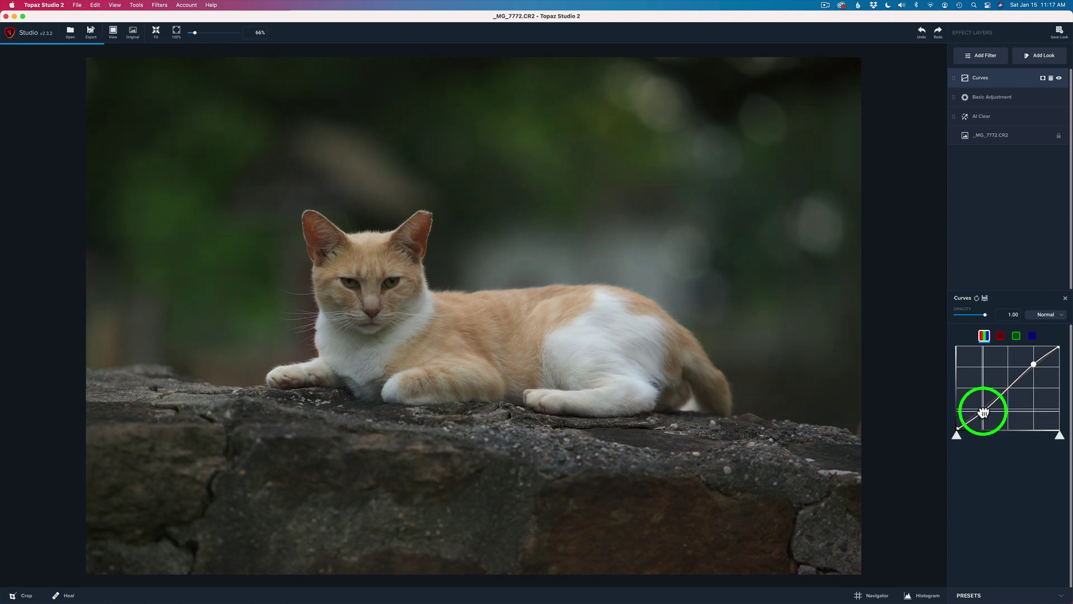
drag(985, 413, 984, 411)
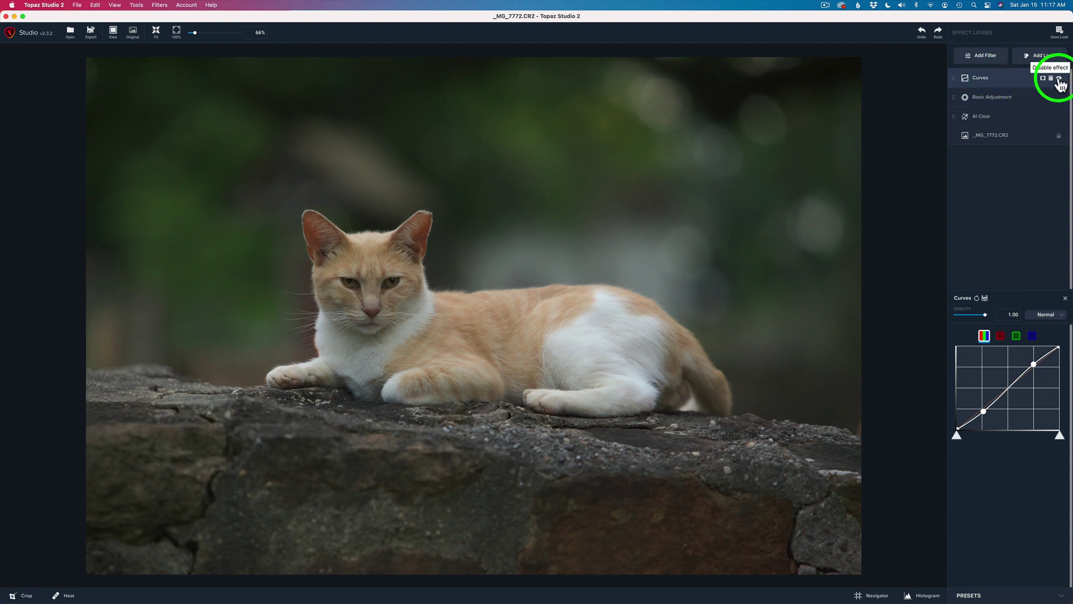
click(1059, 81)
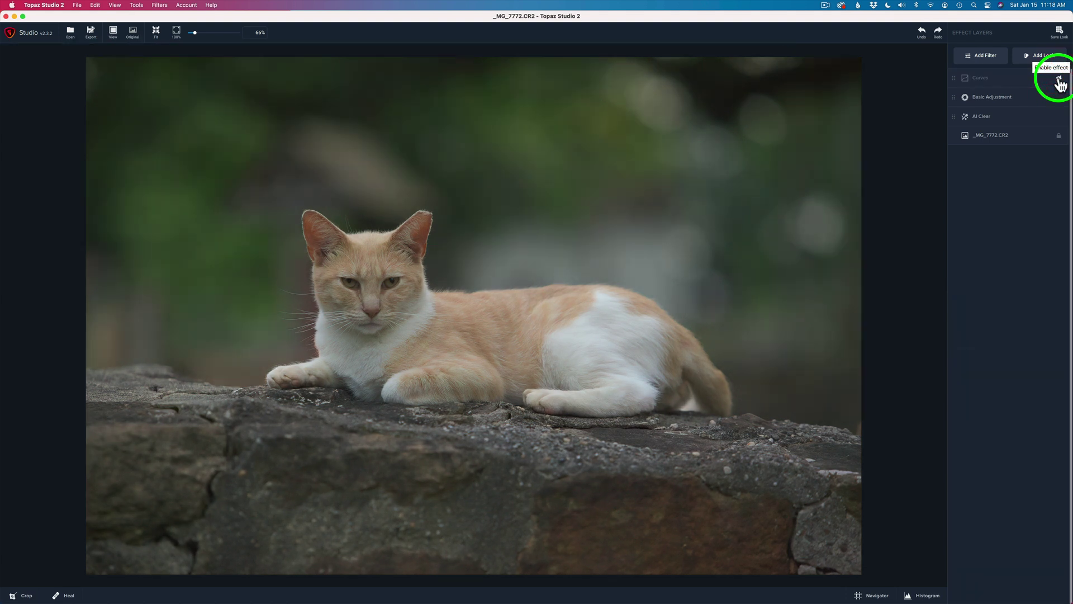
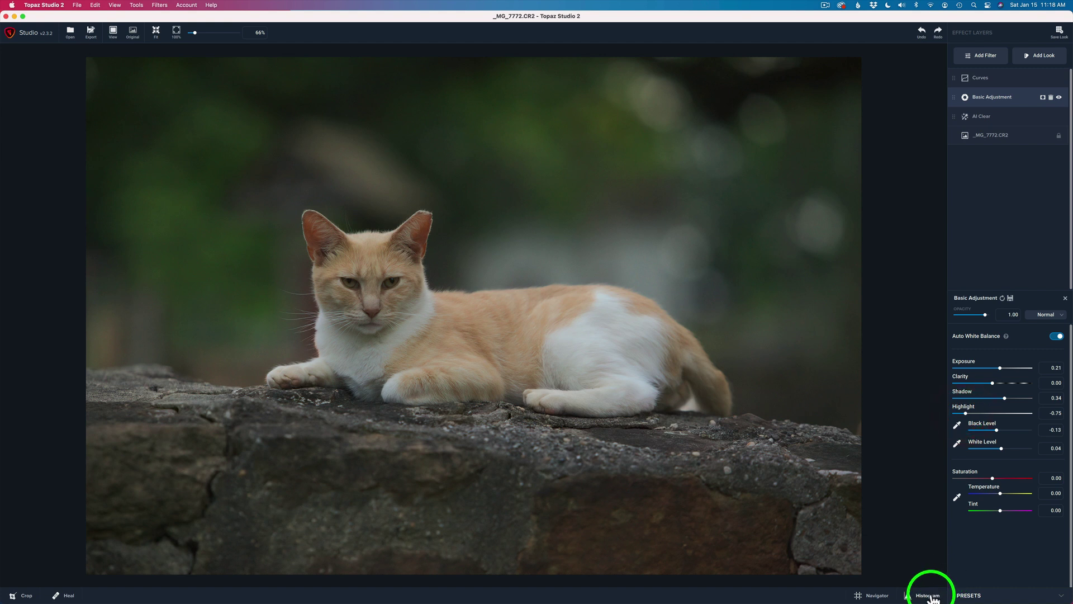
Check the photo's tonal distribution in the histogram
click(930, 596)
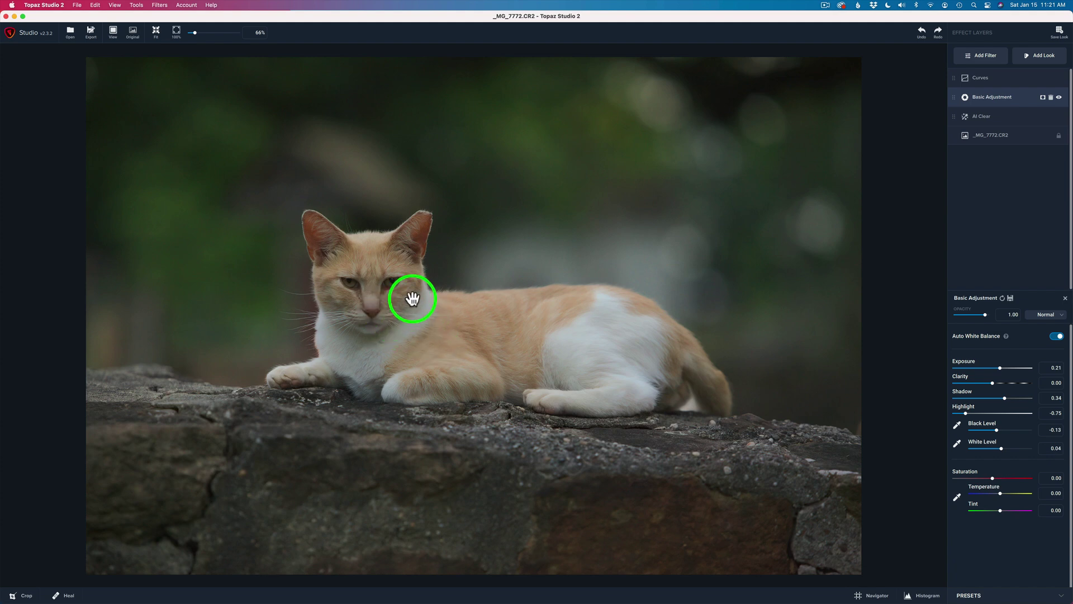
Add a Precision Detail filter and set overall Detail to 0.08 for Small, 0.06 for Medium and 0.01 for Large
scroll(411, 299, up, 5)
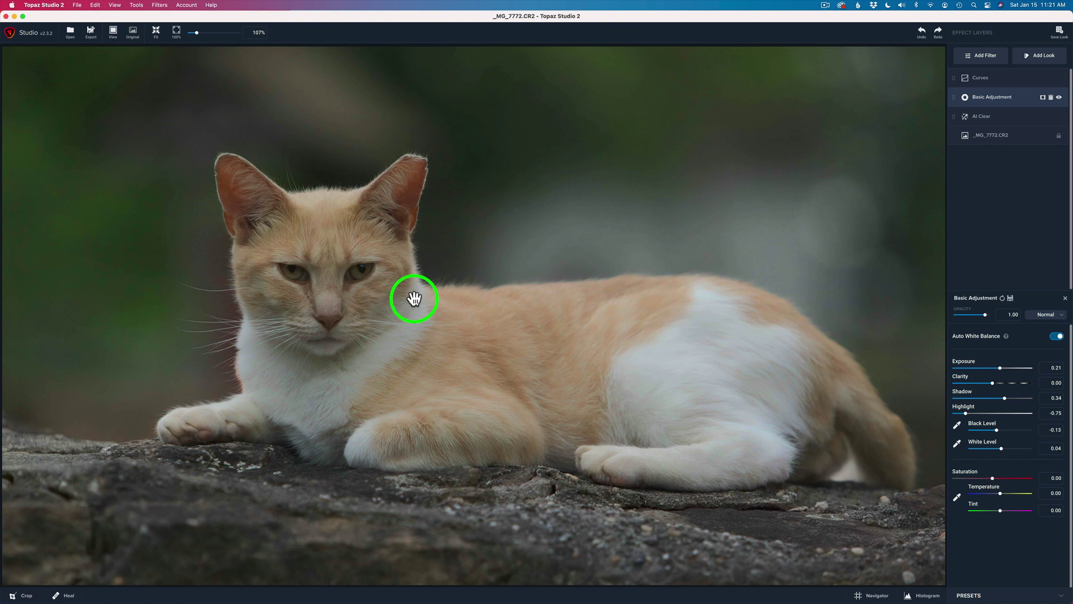
click(980, 56)
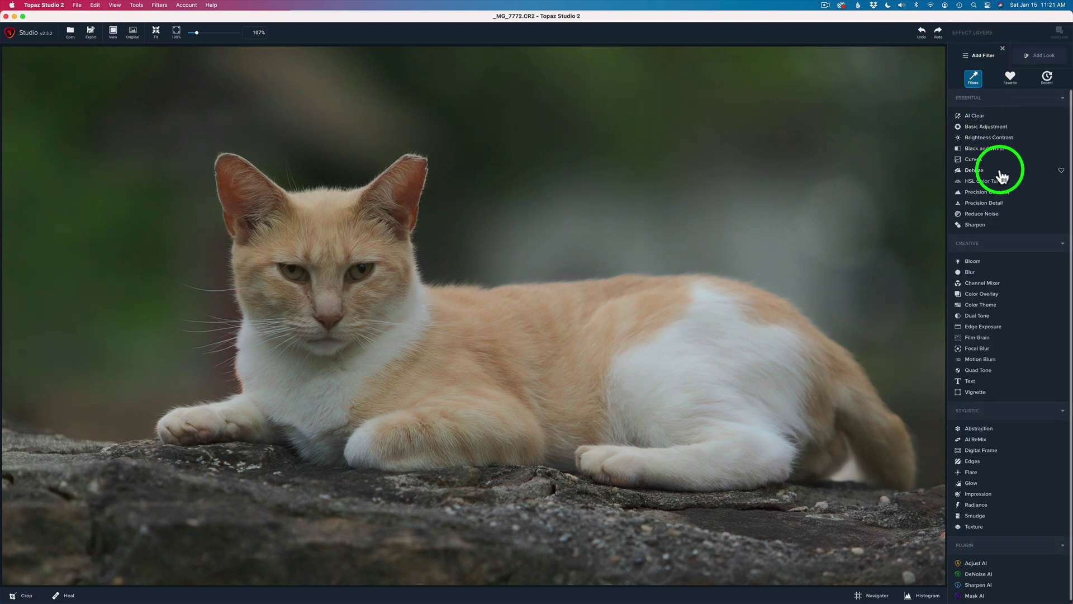
click(985, 203)
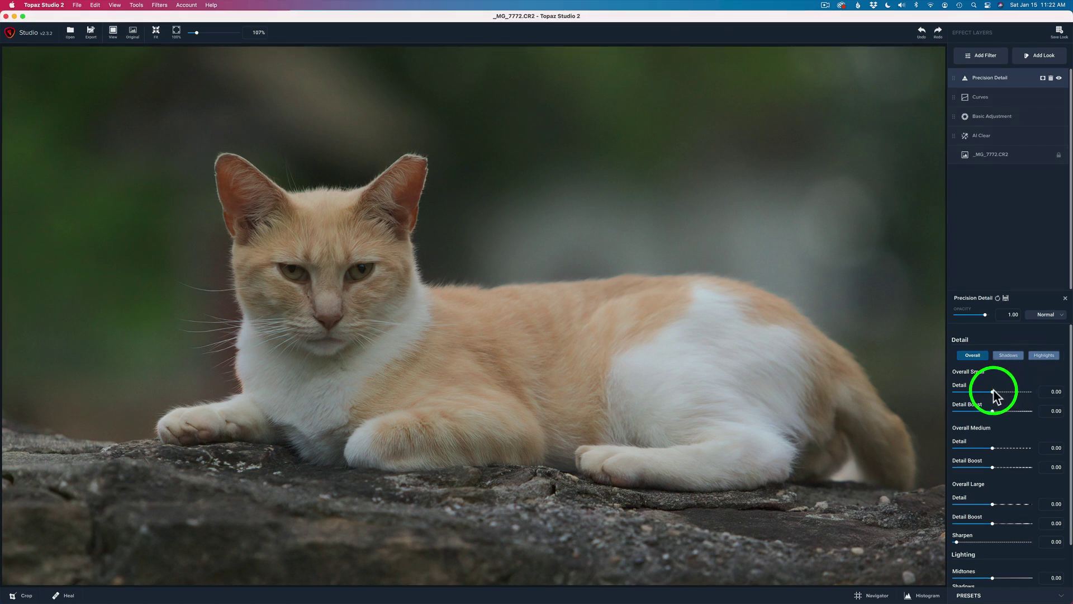
mouse_move(992, 391)
mouse_down()
mouse_move(1016, 392)
mouse_move(996, 392)
mouse_up()
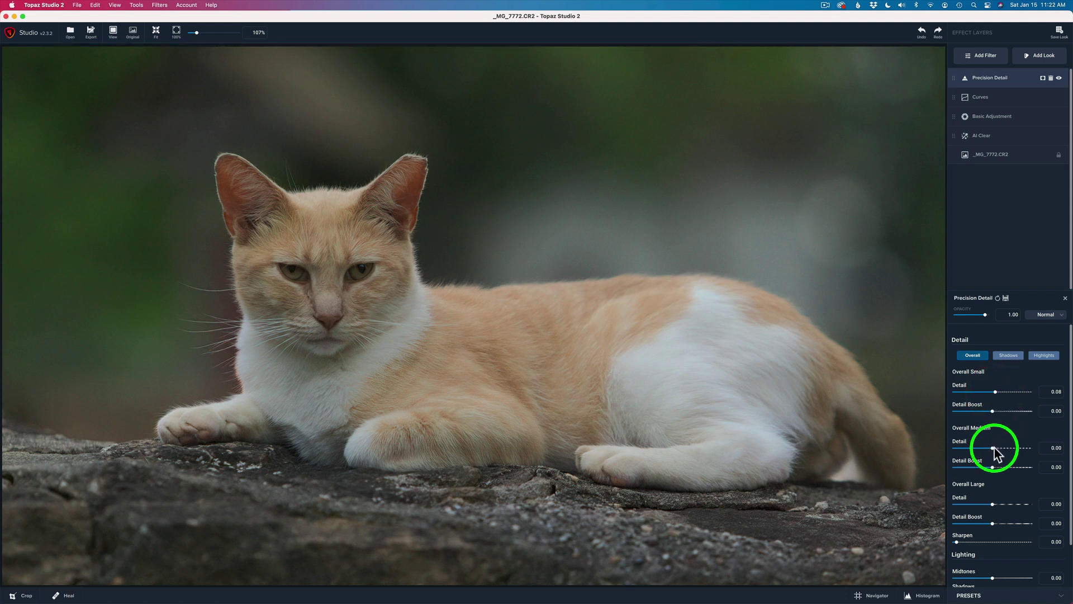
drag(993, 448, 995, 447)
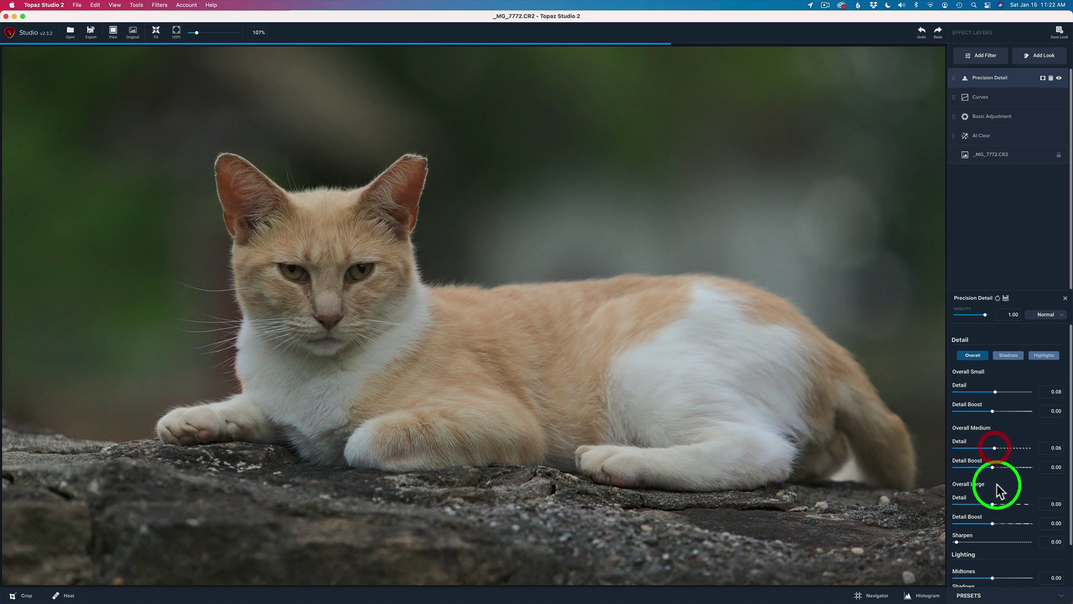
drag(993, 504, 994, 505)
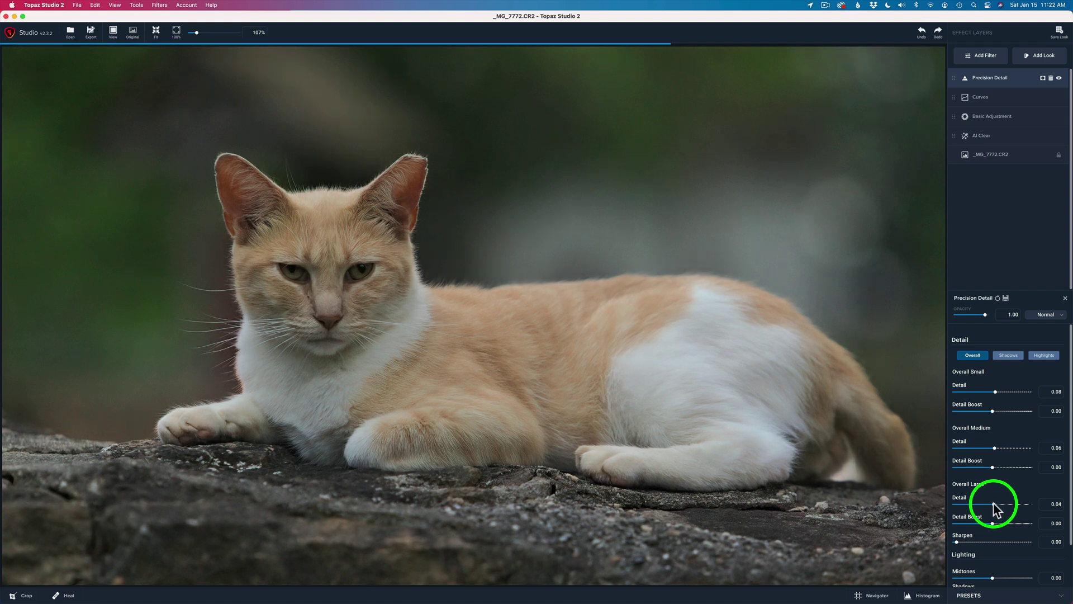
drag(995, 506, 994, 505)
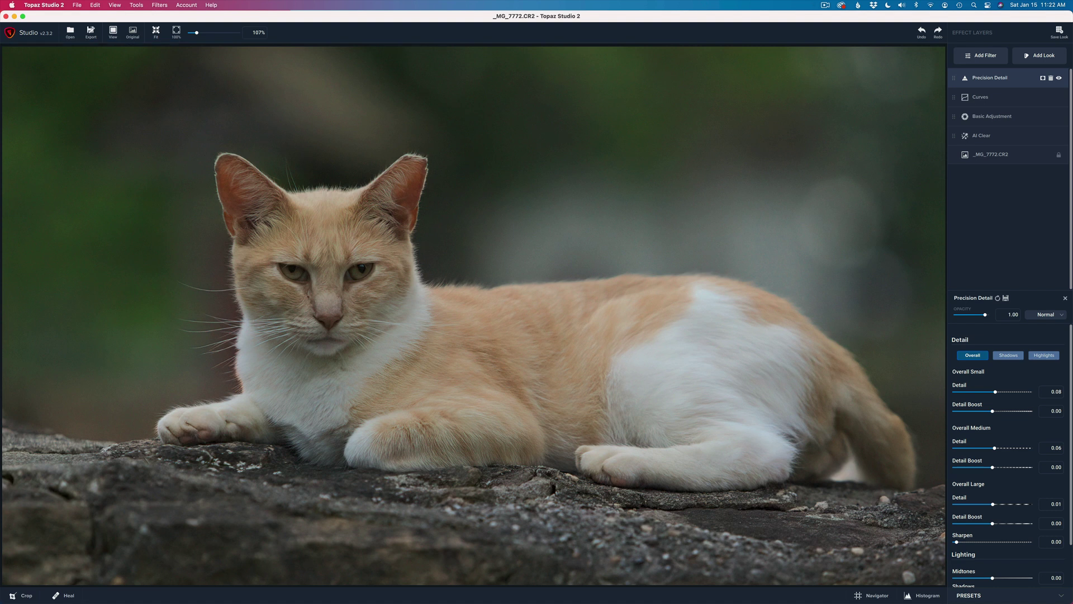
Compare the photo with and without Precision Detail, and set the Overall Medium Detail to 0.18
click(1060, 78)
click(1059, 79)
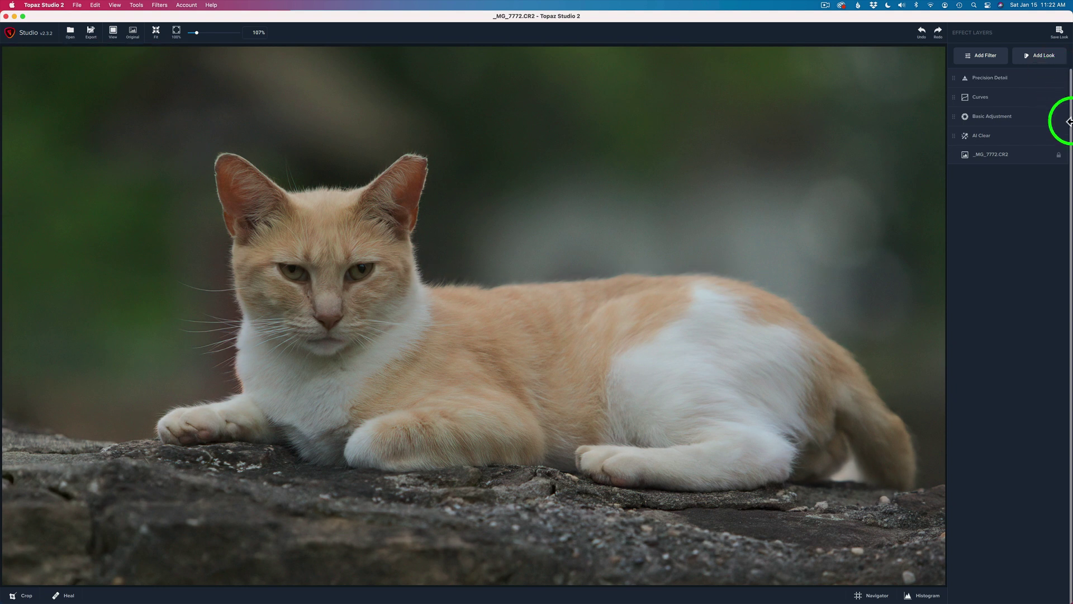
click(1018, 80)
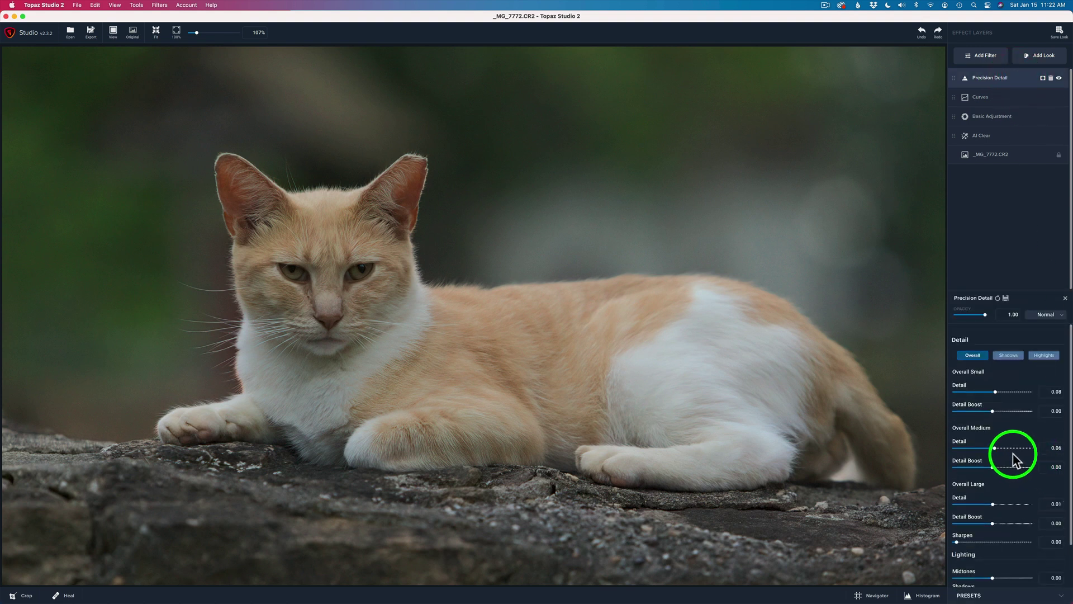
drag(995, 448, 999, 449)
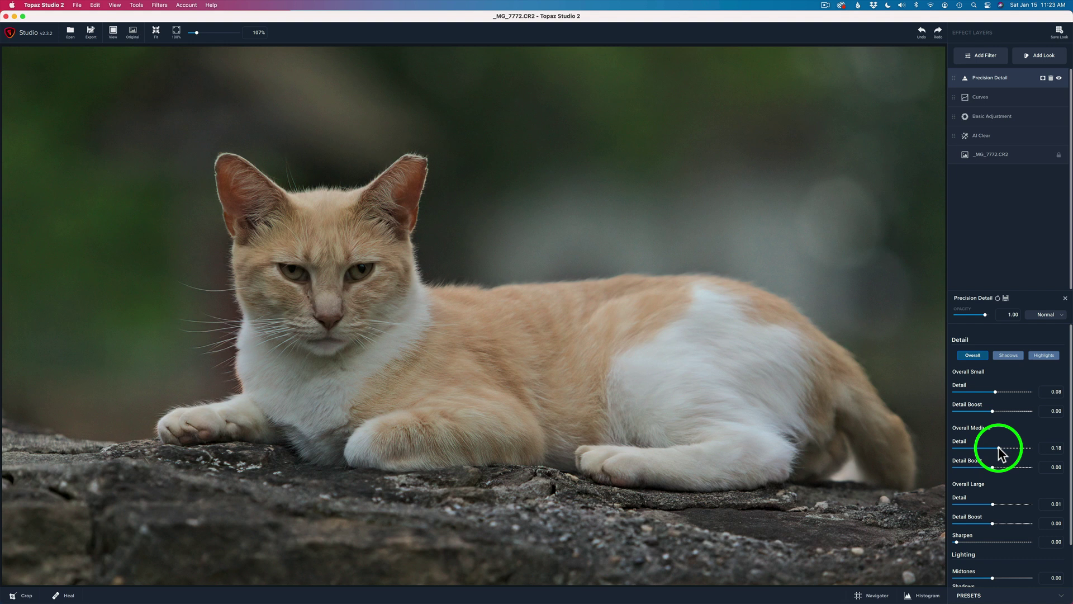
Add a mask to the Precision Detail filter and invert it to black
click(1043, 80)
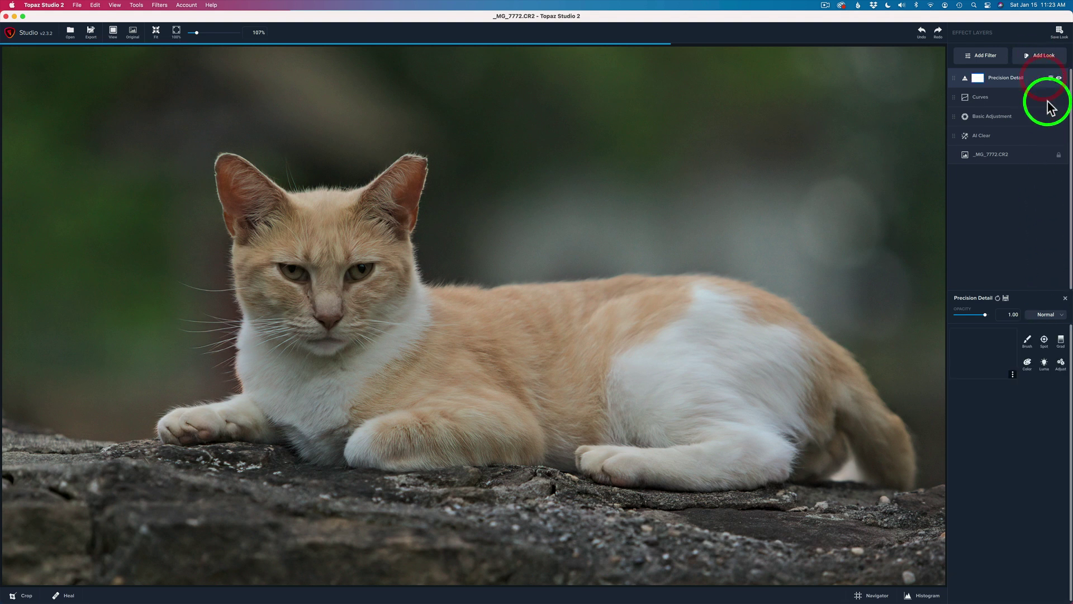
click(1013, 374)
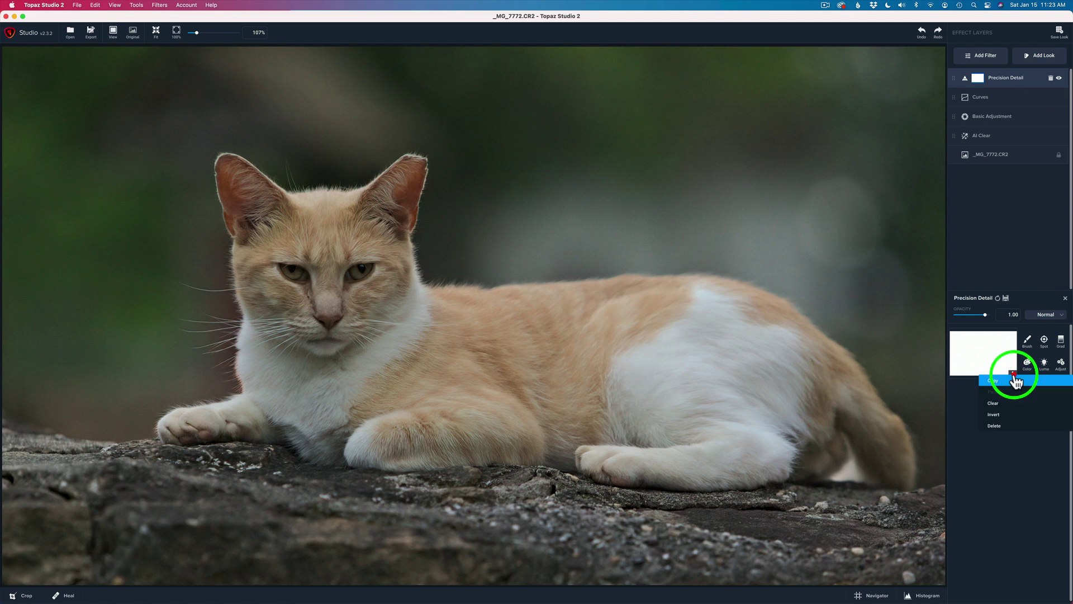
click(1010, 413)
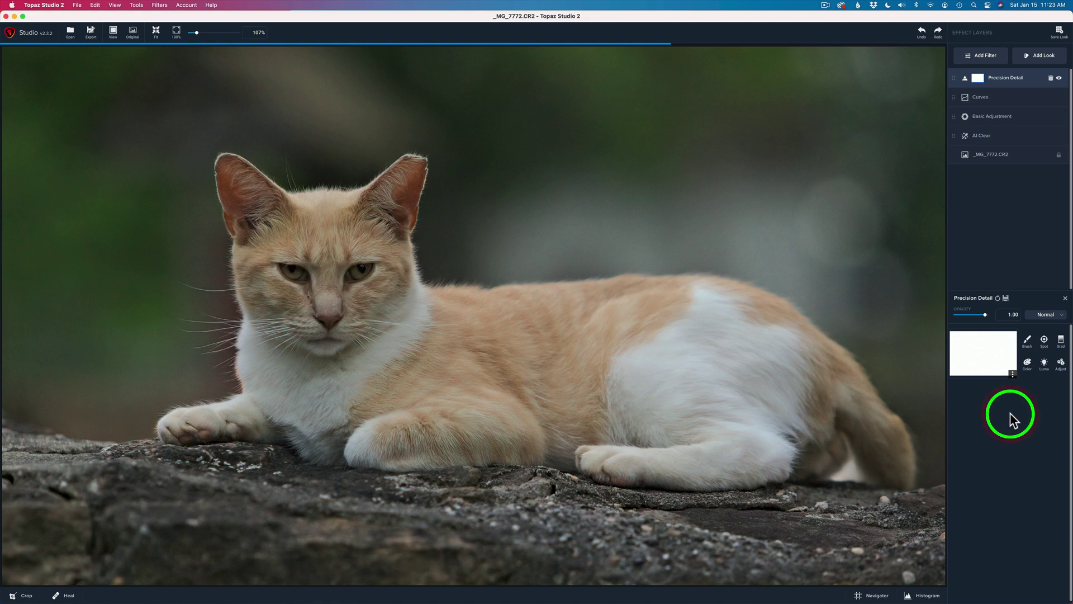
Paint the cat into the Precision Detail mask with an edge-aware brush at Transparency 1.00 and Radius 0.14
click(1028, 342)
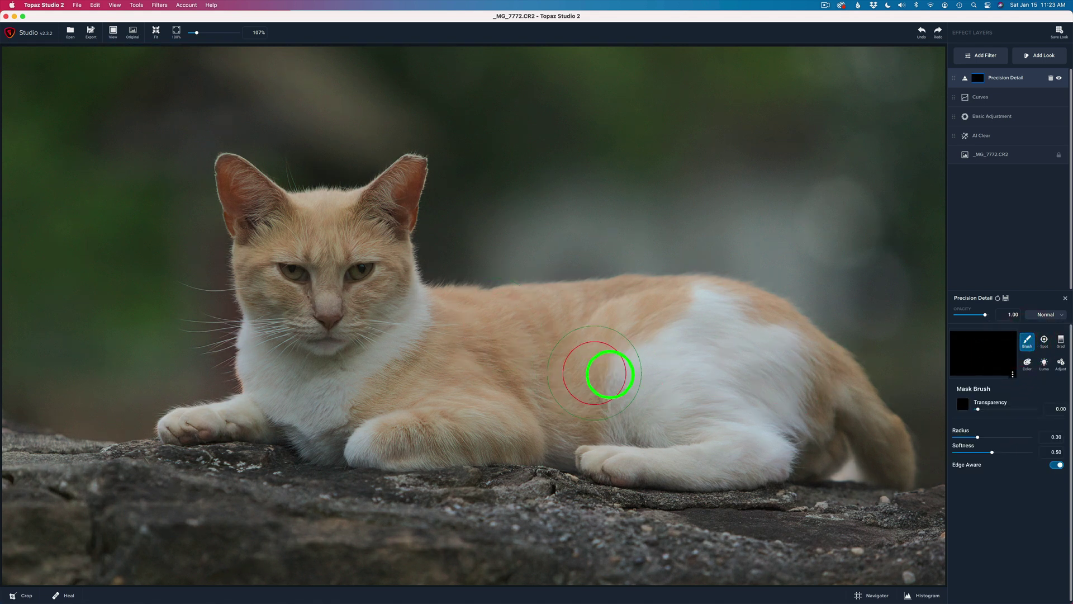
drag(976, 436, 964, 435)
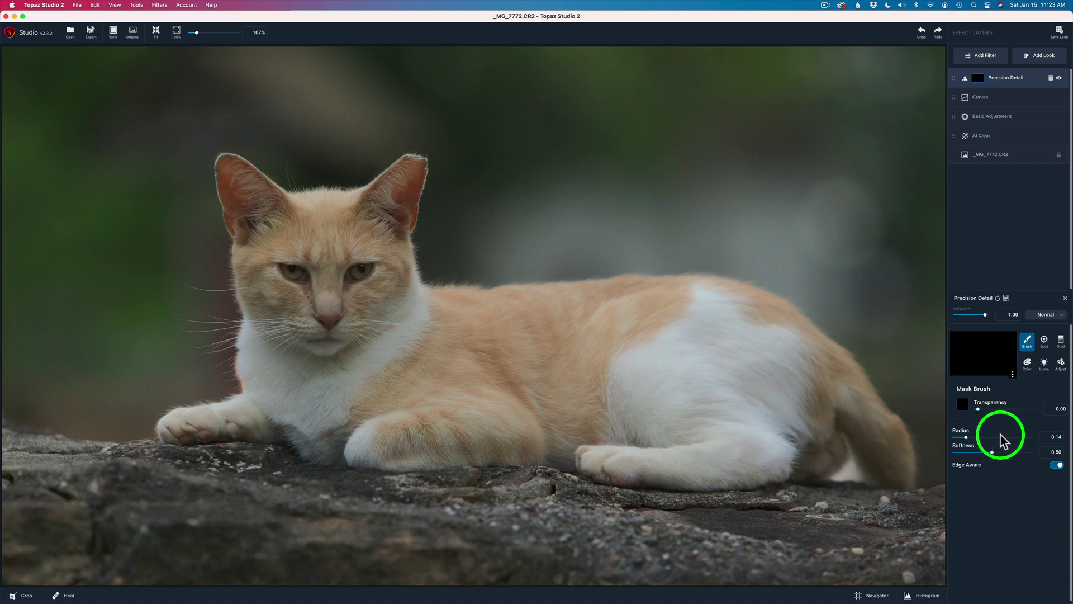
click(1034, 409)
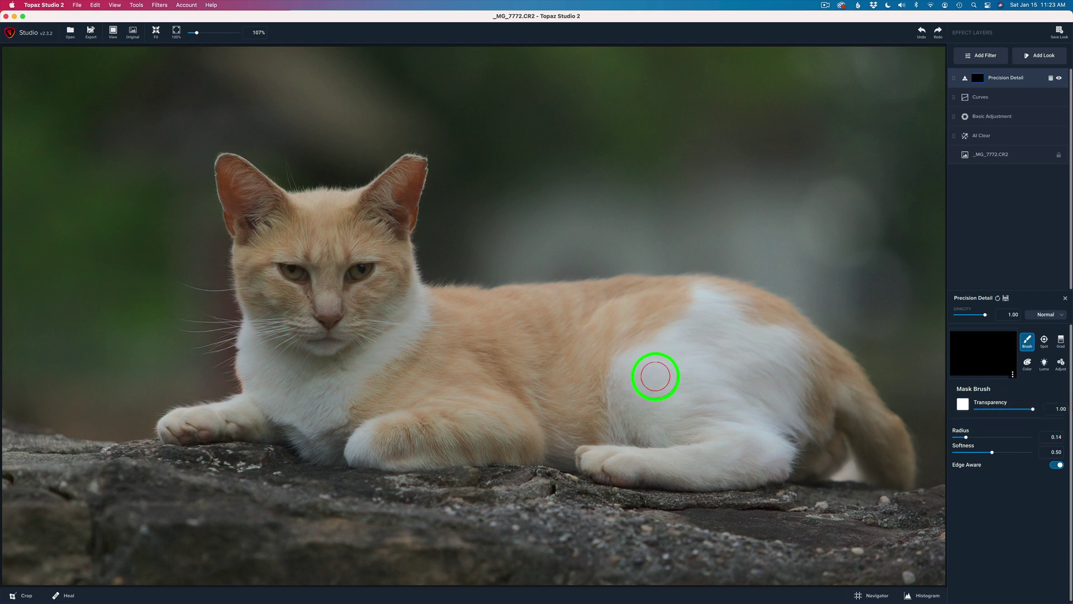
mouse_move(239, 186)
mouse_down()
mouse_move(252, 228)
mouse_move(257, 207)
mouse_move(262, 218)
mouse_move(349, 209)
mouse_move(384, 199)
mouse_move(407, 174)
mouse_move(396, 234)
mouse_move(356, 261)
mouse_move(299, 257)
mouse_move(301, 238)
mouse_move(257, 288)
mouse_move(259, 267)
mouse_move(306, 324)
mouse_move(320, 323)
mouse_move(389, 270)
mouse_move(414, 325)
mouse_move(350, 354)
mouse_move(287, 354)
mouse_move(268, 326)
mouse_move(252, 418)
mouse_move(175, 426)
mouse_move(258, 399)
mouse_move(266, 384)
mouse_move(171, 429)
mouse_move(300, 420)
mouse_move(289, 432)
mouse_move(322, 449)
mouse_move(293, 393)
mouse_move(369, 389)
mouse_move(364, 435)
mouse_move(412, 447)
mouse_move(366, 451)
mouse_move(522, 442)
mouse_move(452, 434)
mouse_move(331, 386)
mouse_move(475, 399)
mouse_move(407, 362)
mouse_move(394, 264)
mouse_move(416, 306)
mouse_move(481, 307)
mouse_move(438, 316)
mouse_move(445, 350)
mouse_move(546, 443)
mouse_move(602, 464)
mouse_move(781, 458)
mouse_move(640, 462)
mouse_move(772, 463)
mouse_move(565, 444)
mouse_move(611, 463)
mouse_up()
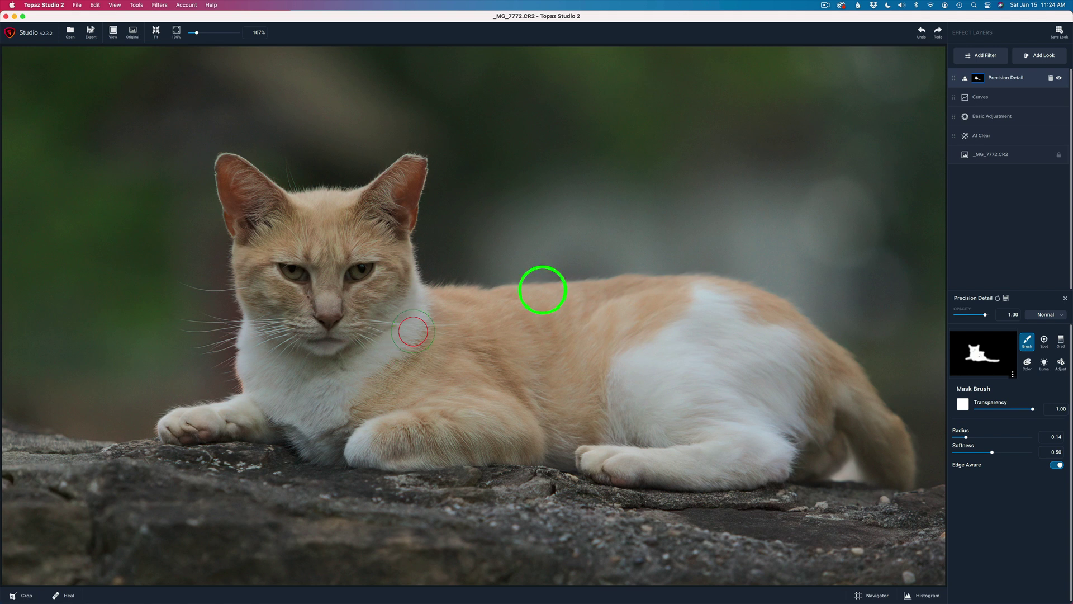
Compare the cat with and without the masked Precision Detail effect, both close up and in the whole photo
click(1059, 78)
click(1059, 78)
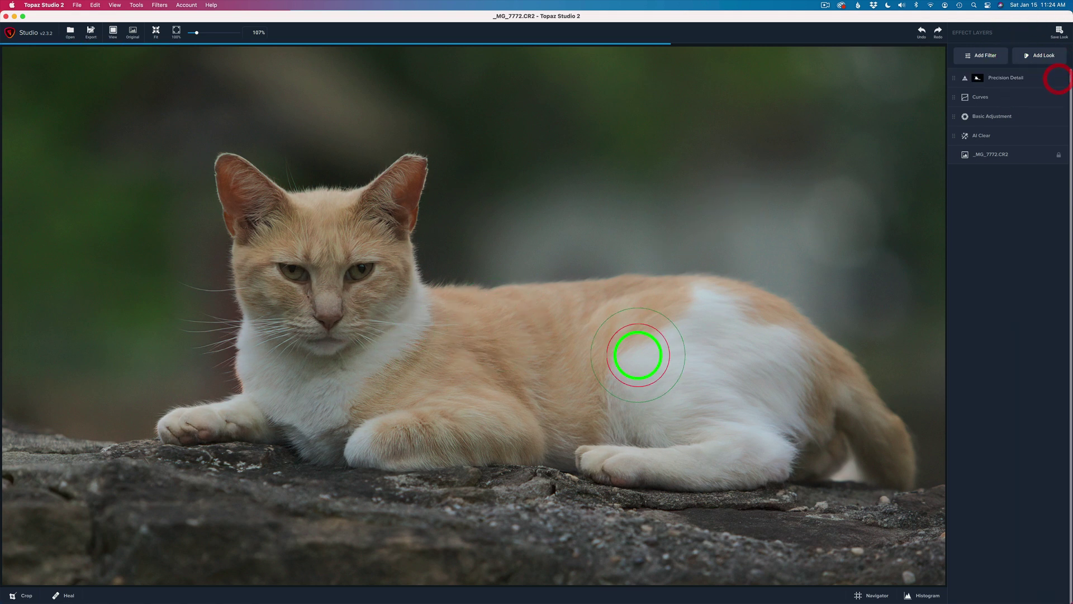
scroll(554, 403, down, 2)
scroll(555, 404, down, 3)
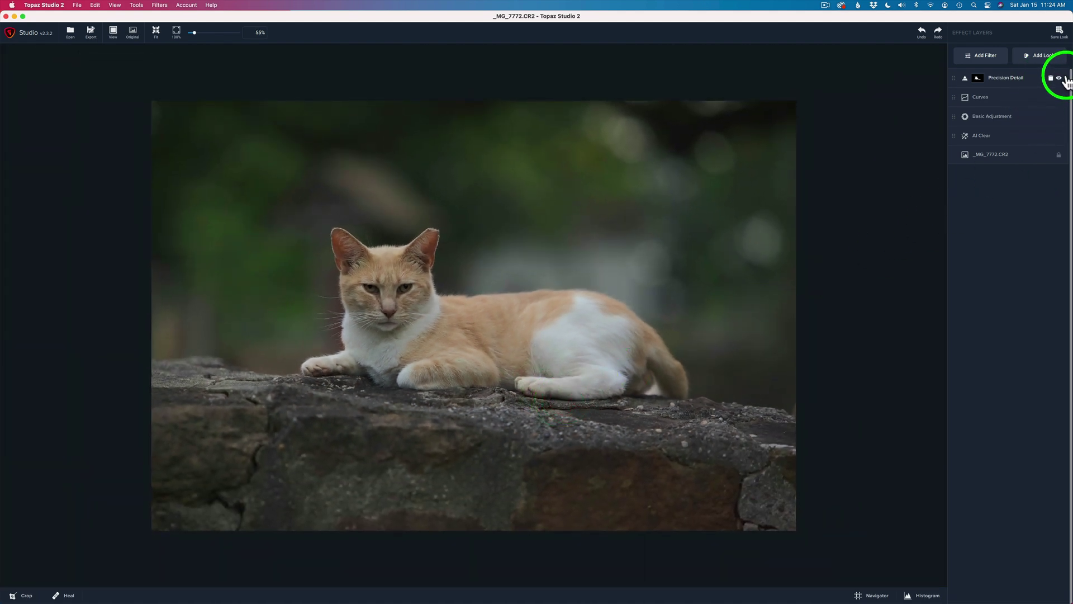
click(1058, 79)
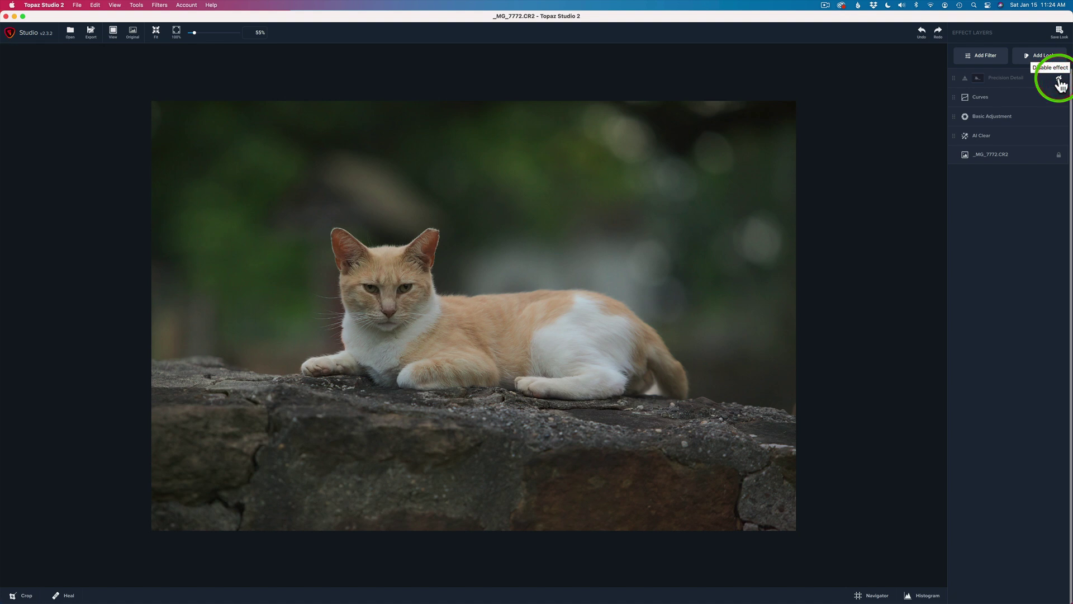
click(1059, 81)
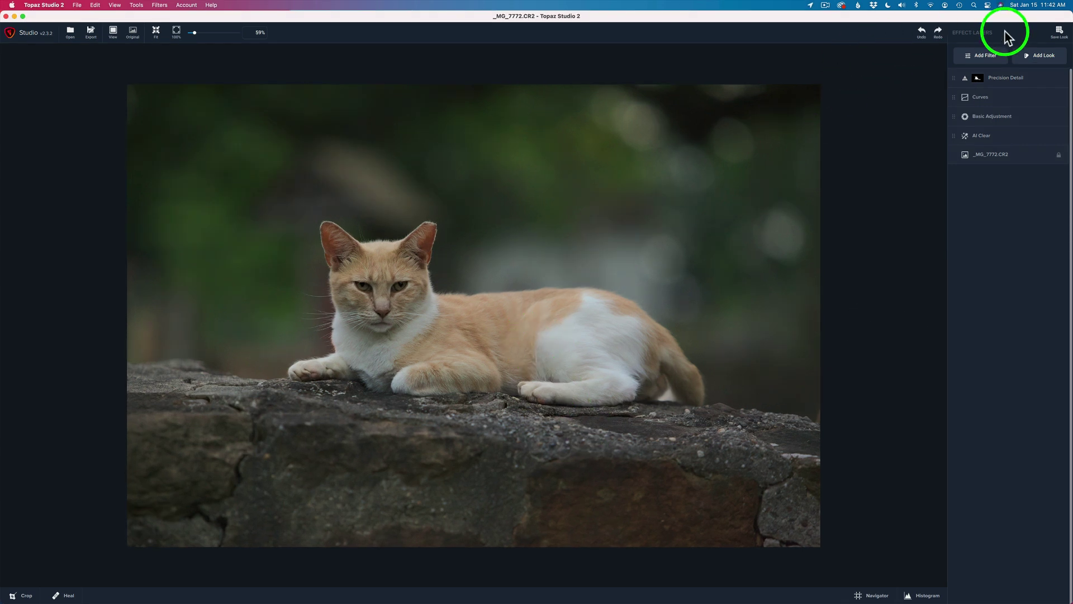
Add a second Basic Adjustment filter above Precision Detail and give it an inverted black mask
click(989, 56)
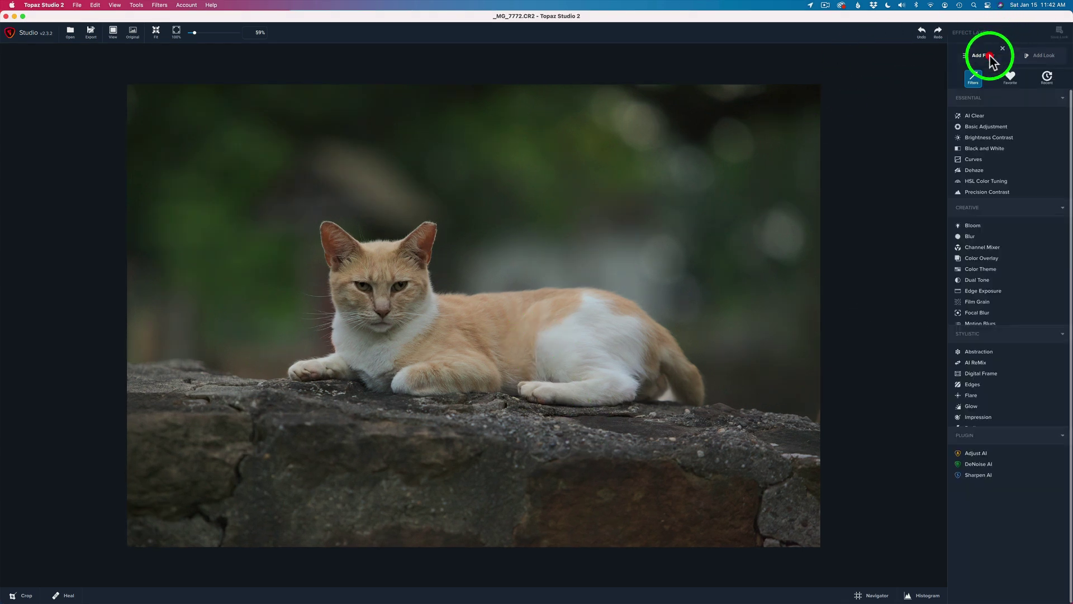
click(987, 127)
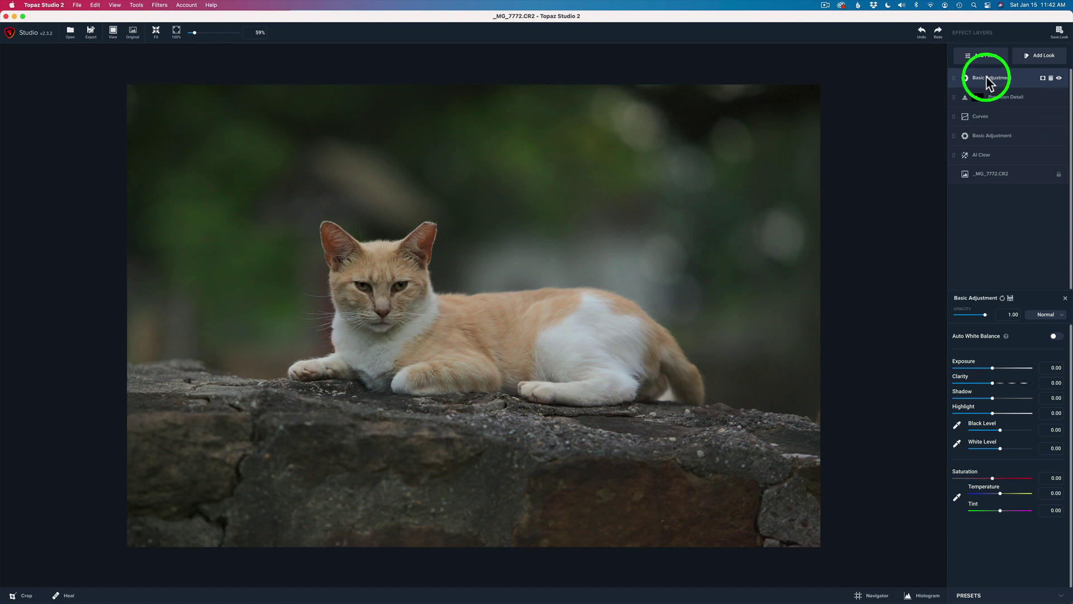
click(1044, 80)
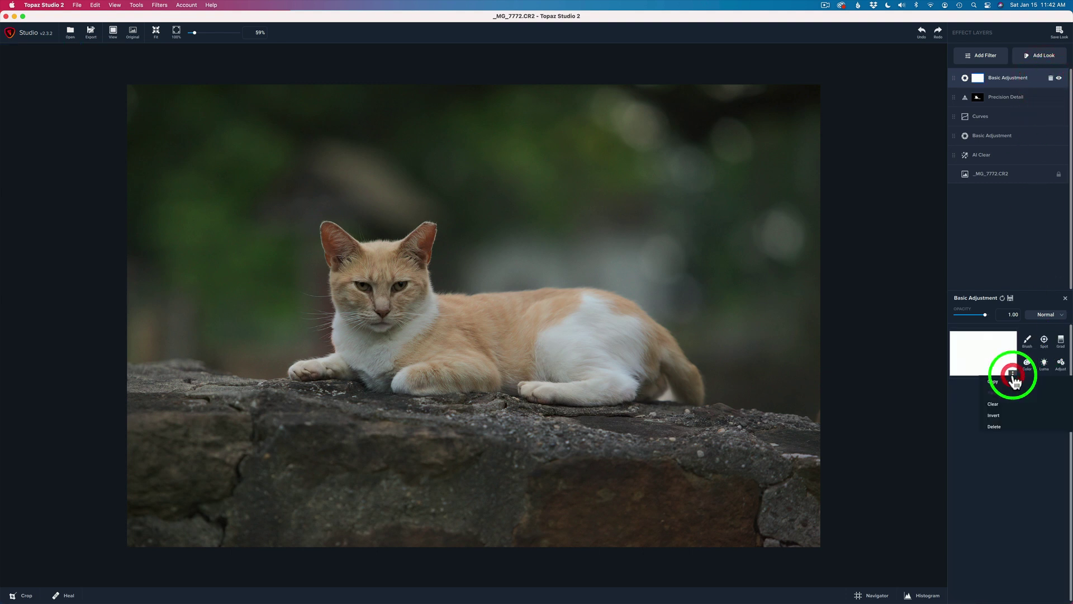
click(997, 414)
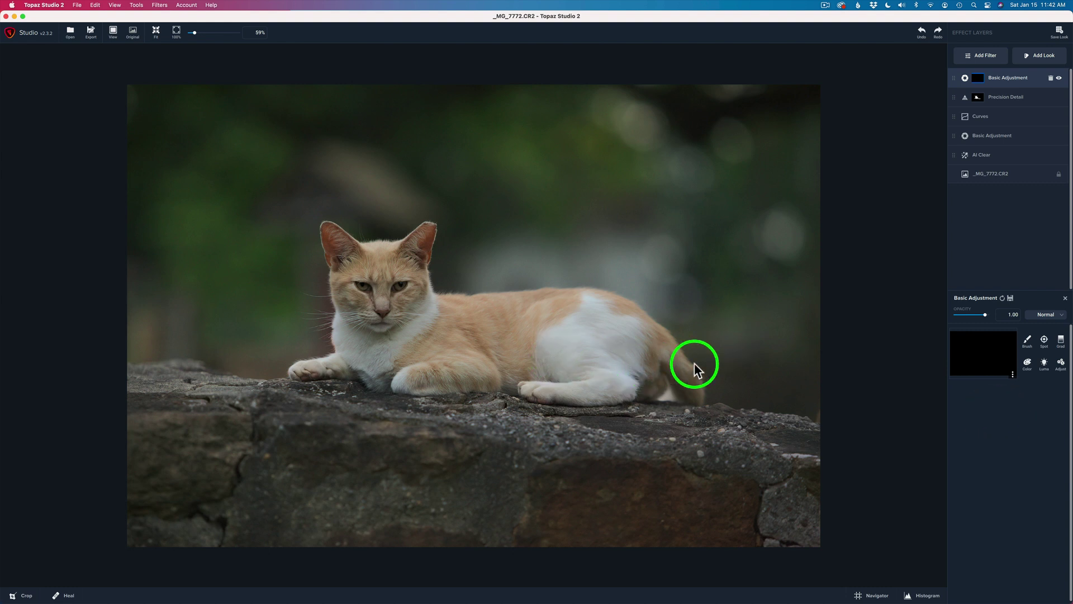
Paint the cat into the new Basic Adjustment mask at Transparency 1.00, using brush Radius 0.23 for the body and 0.12 for the finer areas
click(1029, 342)
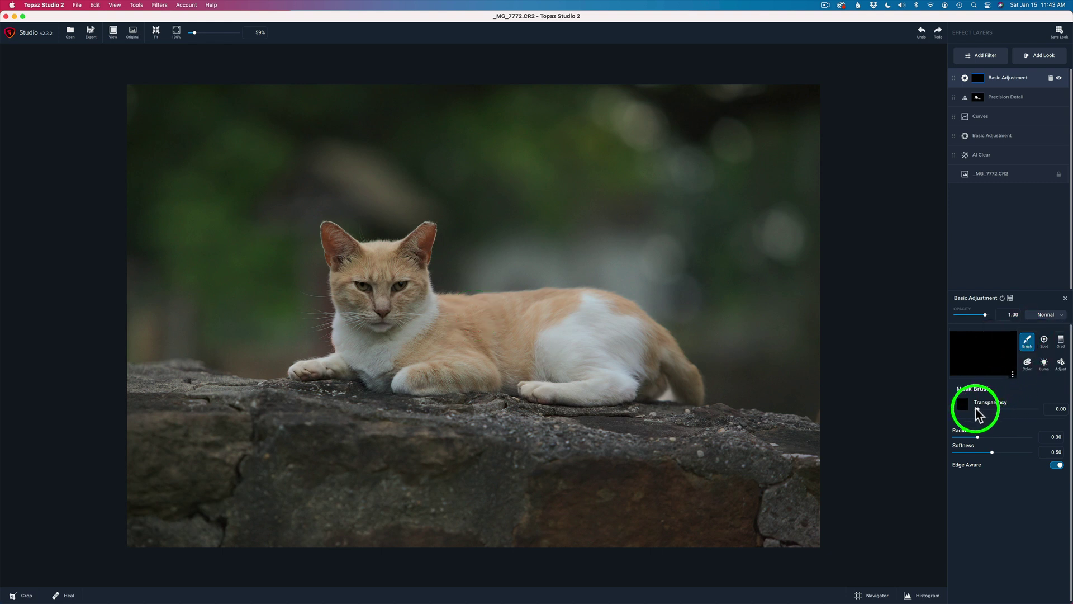
drag(988, 408, 1047, 407)
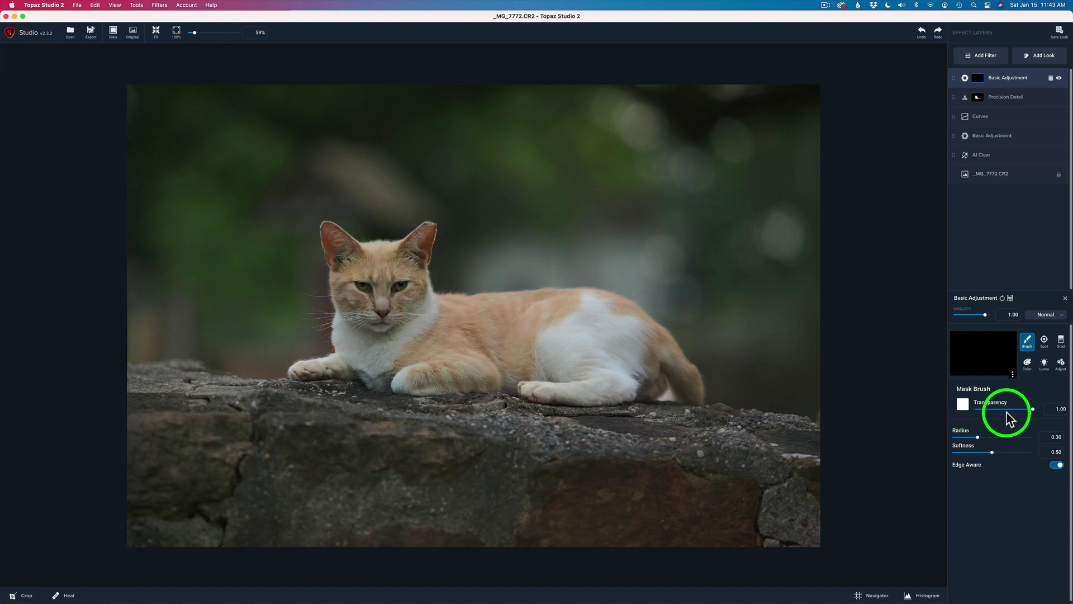
drag(978, 437, 973, 437)
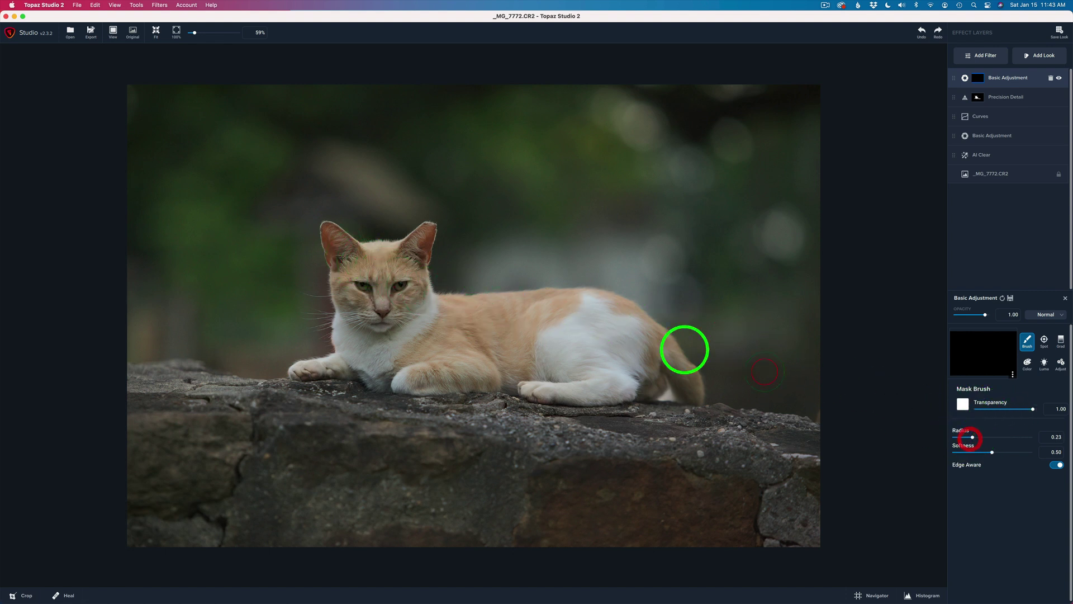
mouse_move(330, 239)
mouse_down()
mouse_move(345, 264)
mouse_move(377, 261)
mouse_move(422, 237)
mouse_move(374, 278)
mouse_move(349, 279)
mouse_move(349, 347)
mouse_move(303, 369)
mouse_move(384, 363)
mouse_move(377, 303)
mouse_move(389, 355)
mouse_move(411, 282)
mouse_move(408, 358)
mouse_move(393, 371)
mouse_move(401, 382)
mouse_move(625, 392)
mouse_move(650, 390)
mouse_move(659, 367)
mouse_move(639, 326)
mouse_move(591, 308)
mouse_move(429, 310)
mouse_move(421, 345)
mouse_move(457, 365)
mouse_move(648, 369)
mouse_move(649, 358)
mouse_move(429, 327)
mouse_move(665, 367)
mouse_up()
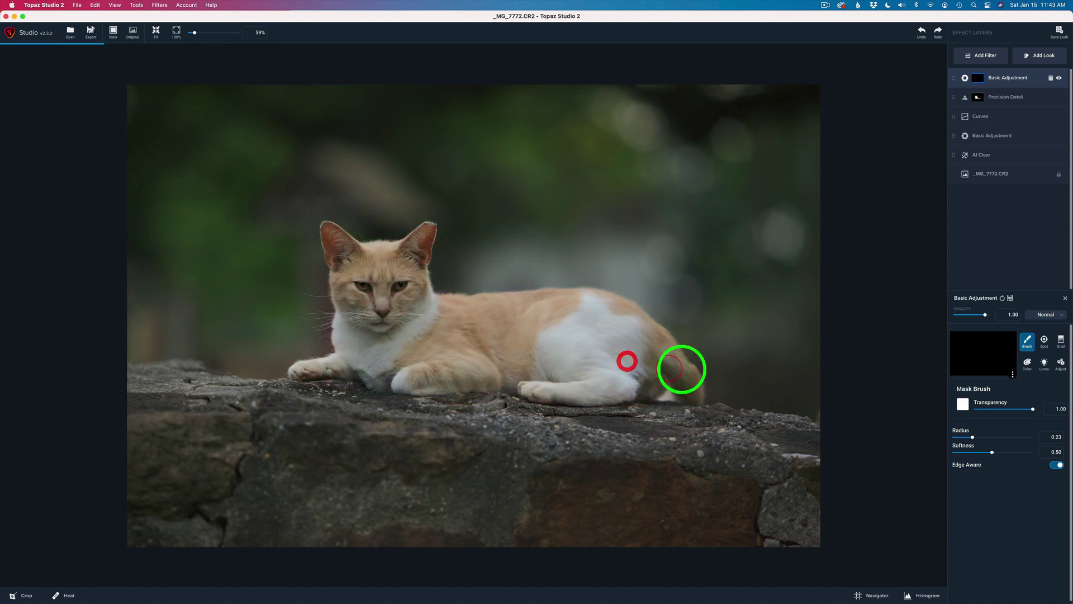
drag(970, 437, 962, 436)
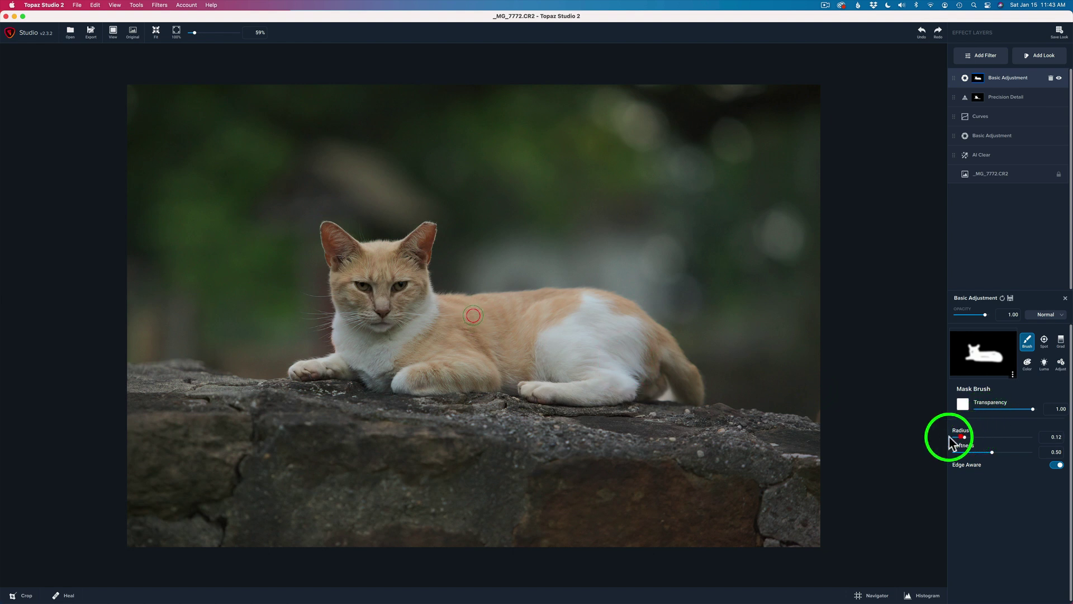
mouse_move(683, 394)
mouse_down()
mouse_move(664, 365)
mouse_move(692, 391)
mouse_up()
mouse_move(589, 316)
mouse_down()
mouse_move(587, 336)
mouse_move(552, 317)
mouse_move(547, 353)
mouse_up()
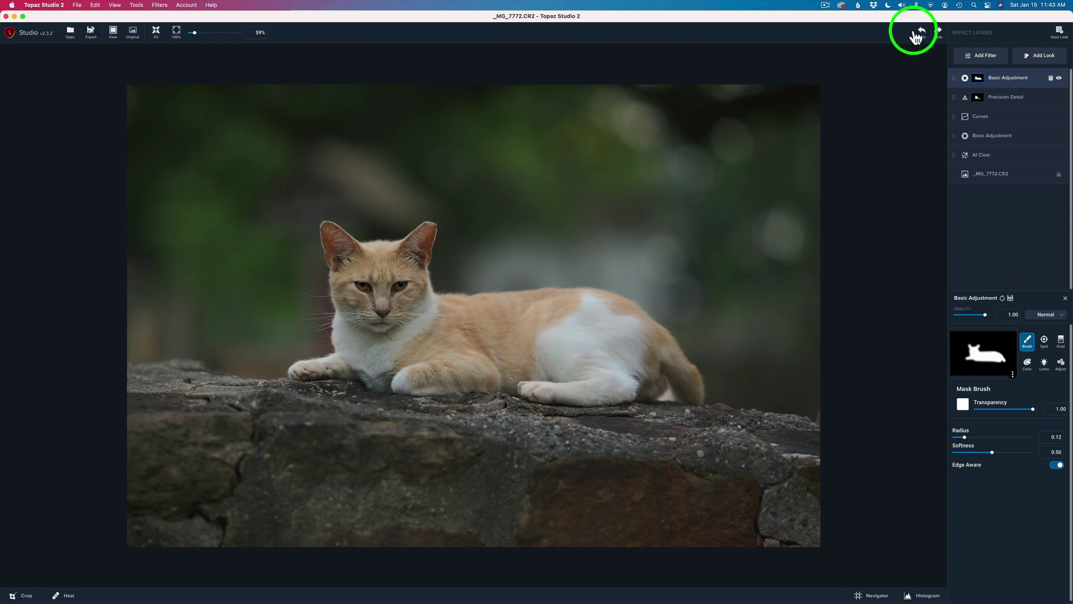
Set the masked Basic Adjustment's Exposure to 0.21 and Highlight to -0.51, and preview the photo without it
click(1019, 83)
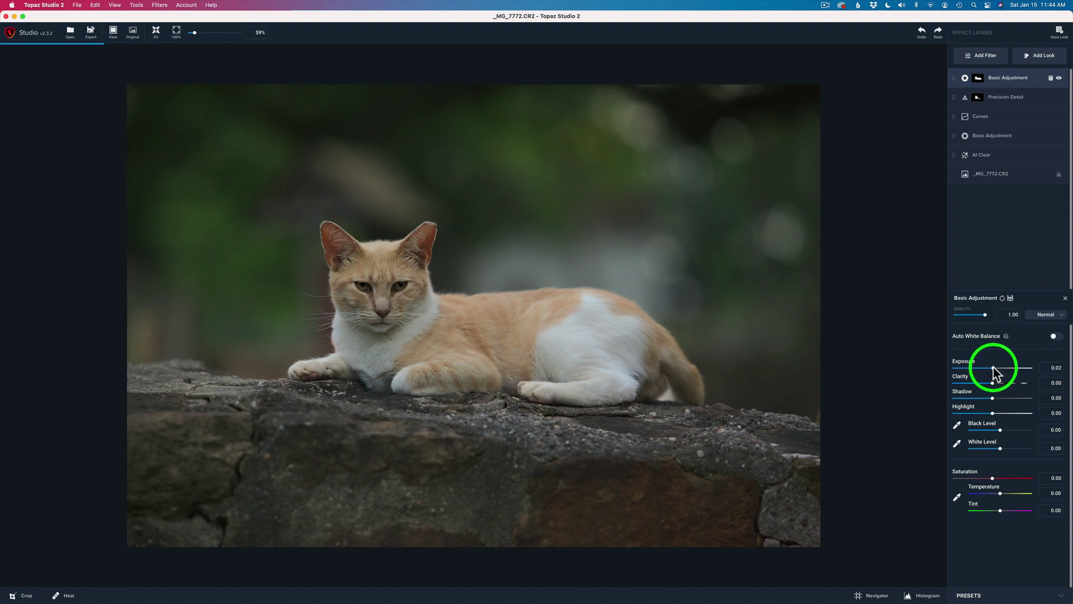
drag(996, 368, 1000, 368)
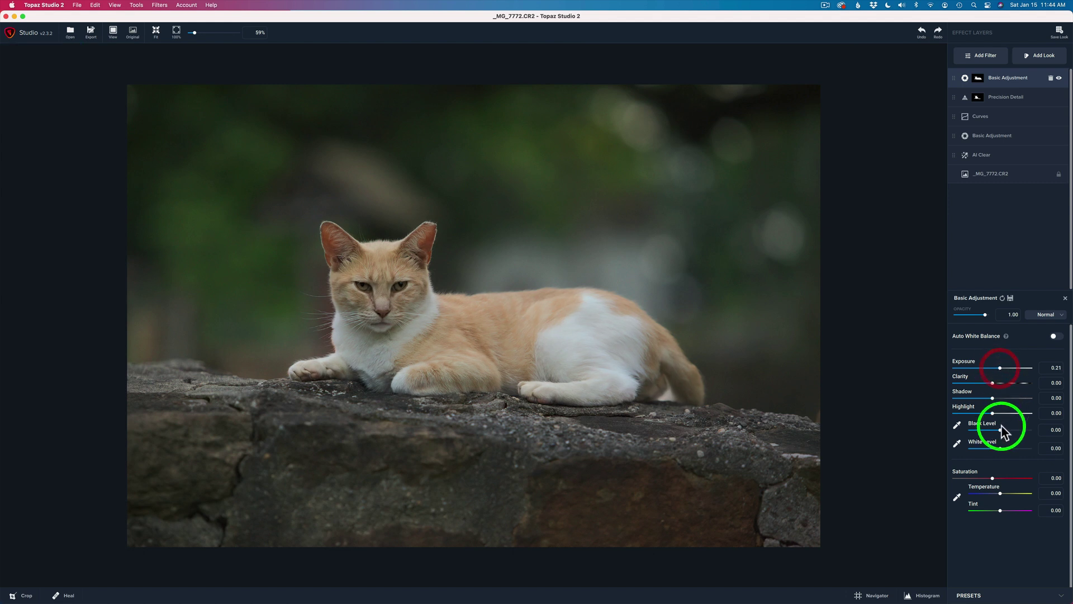
drag(991, 412, 974, 413)
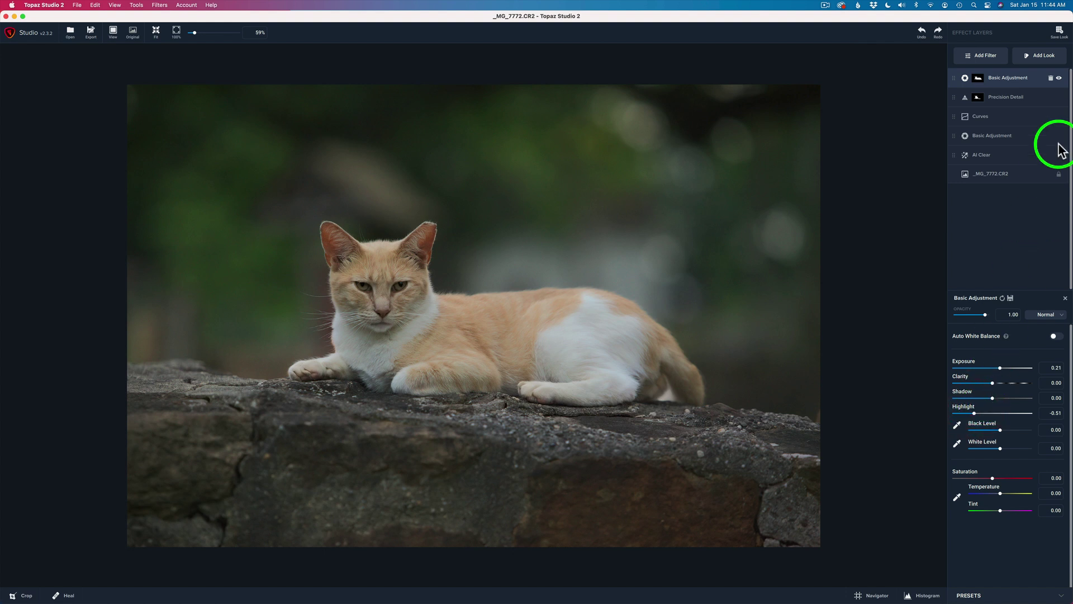
click(1059, 79)
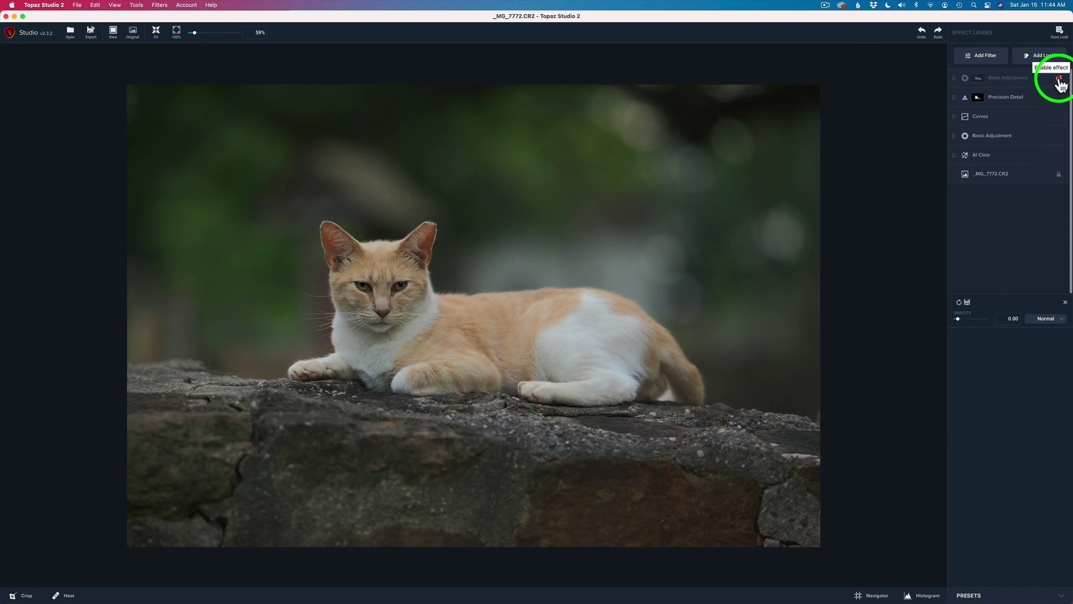
Set the masked Basic Adjustment's Saturation to 0.04 and compare the photo with and without the effect
click(1059, 79)
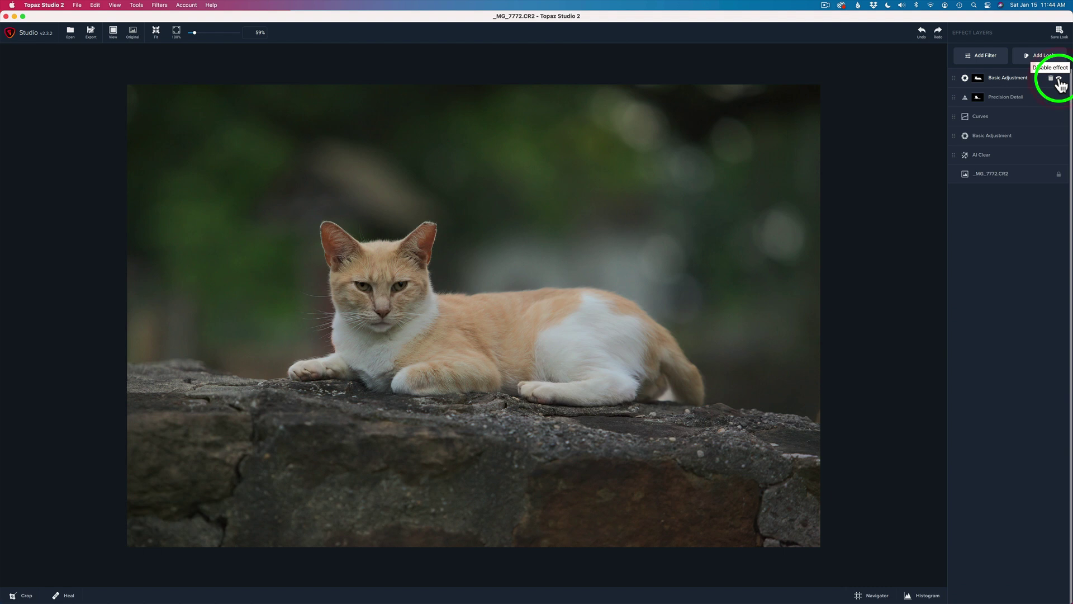
click(1059, 79)
click(1060, 80)
click(1008, 83)
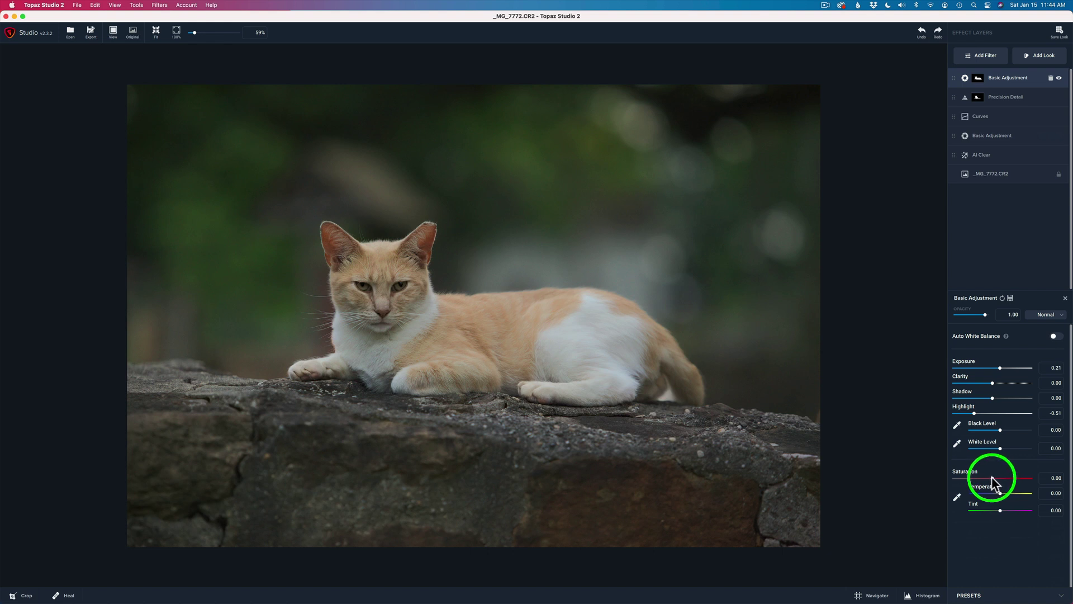
drag(992, 477, 995, 482)
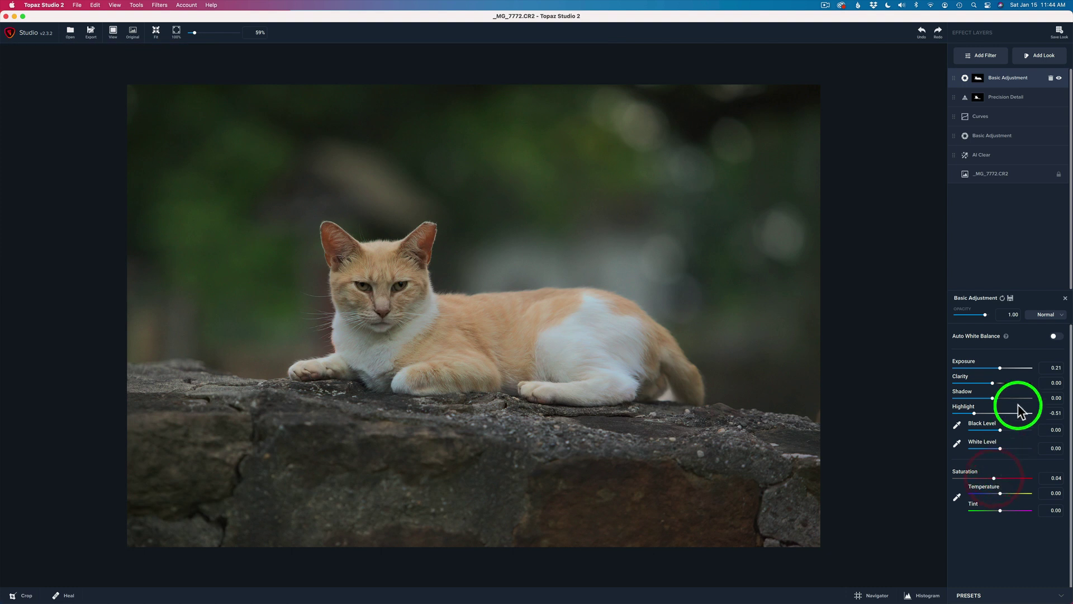
click(1060, 79)
click(1059, 80)
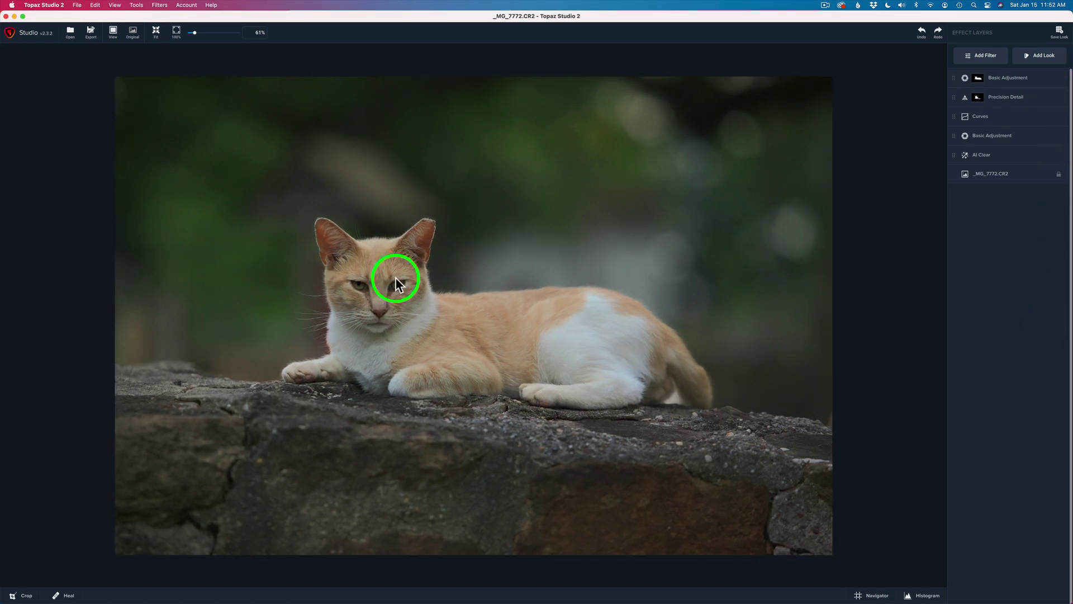
Add a third Basic Adjustment filter at the top of the stack and give it an inverted black mask
scroll(394, 278, up, 5)
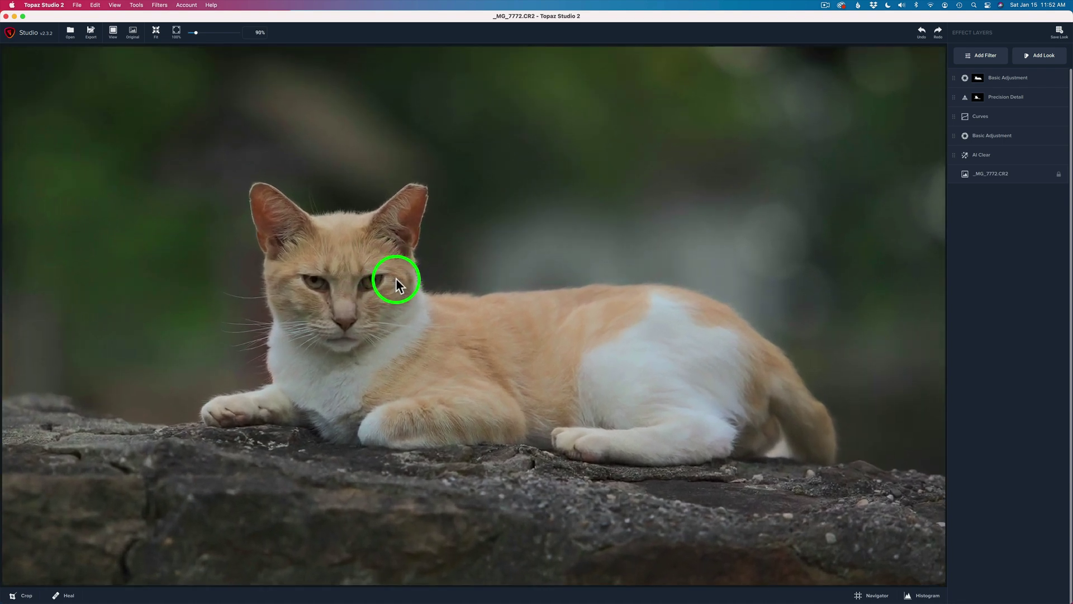
scroll(395, 277, up, 6)
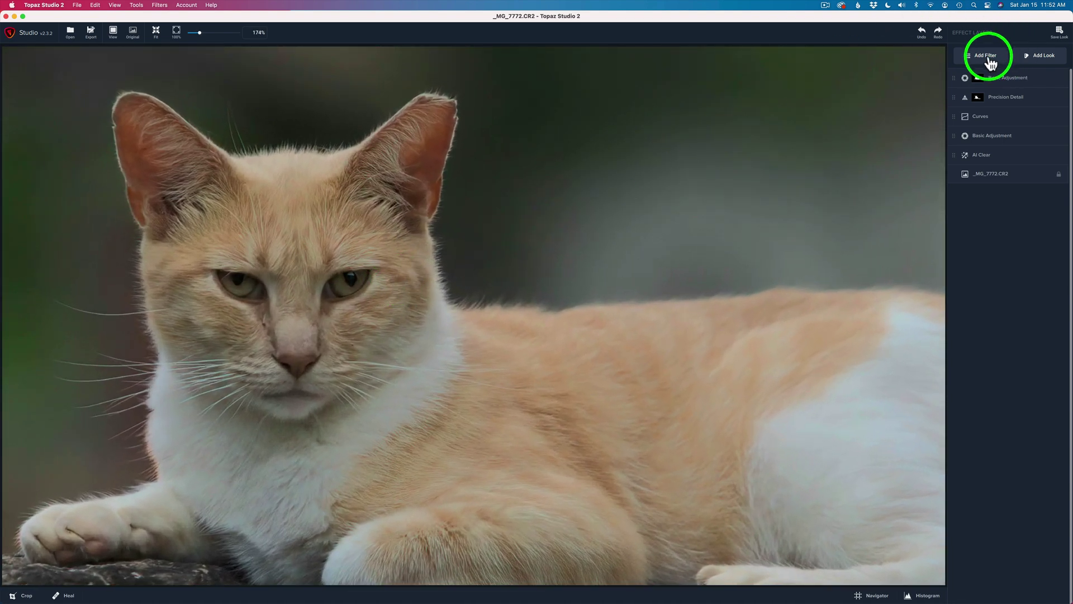
click(988, 58)
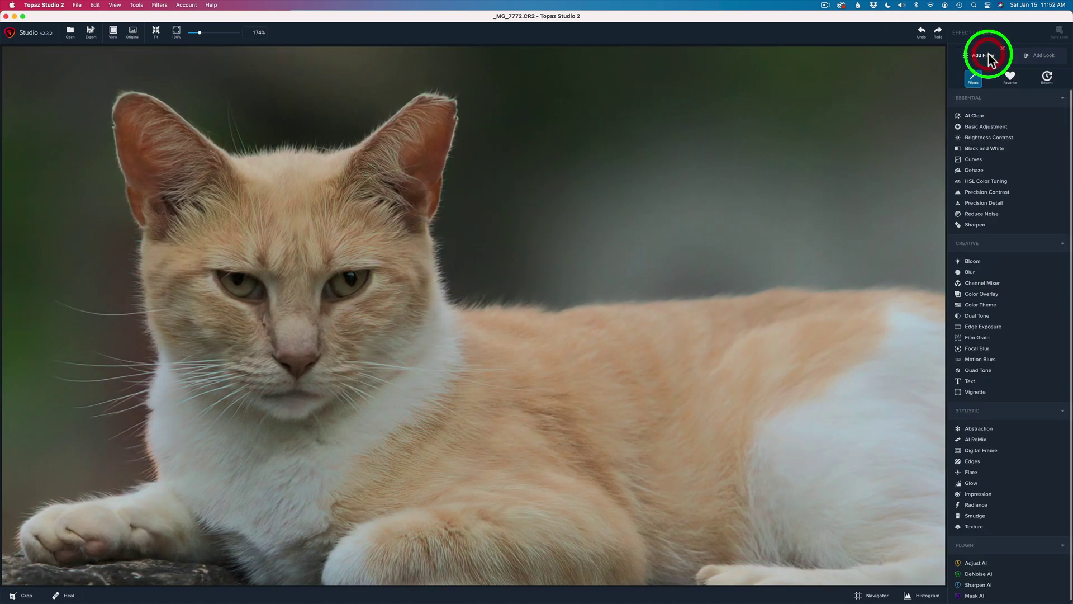
click(982, 127)
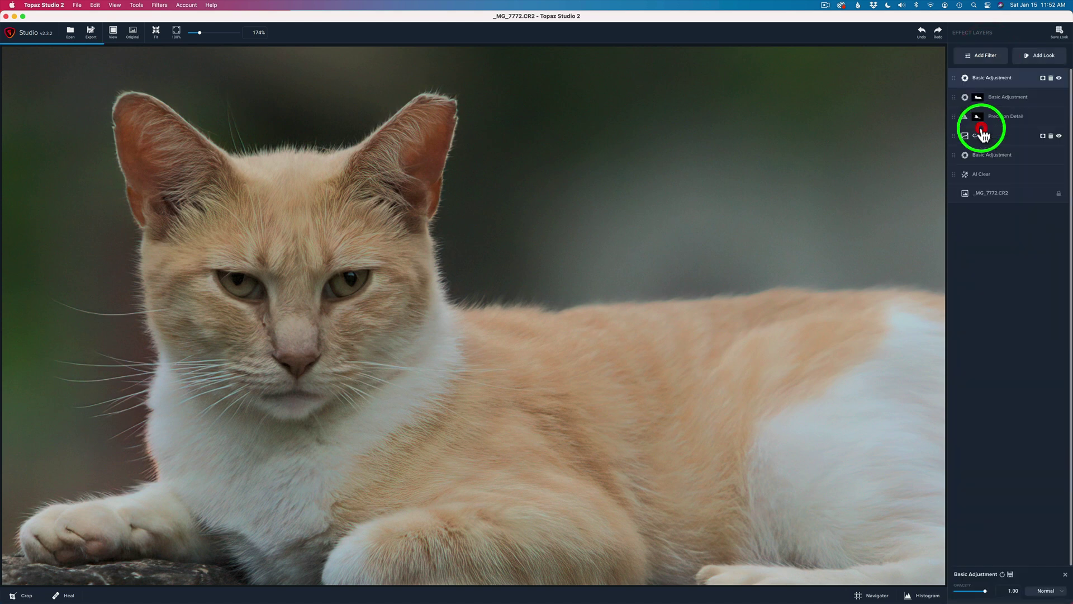
click(1043, 79)
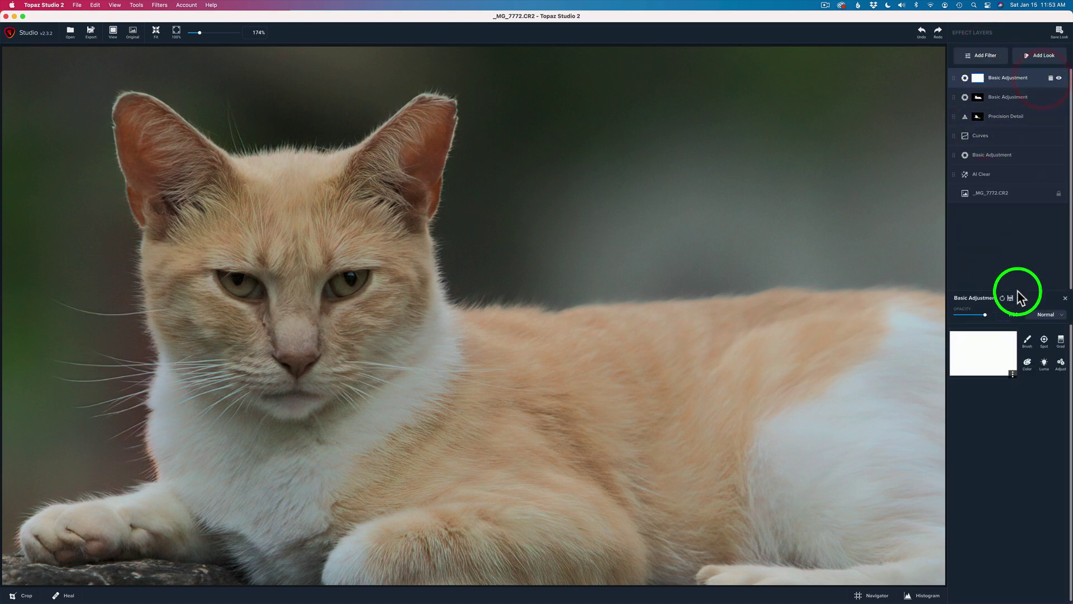
click(1012, 374)
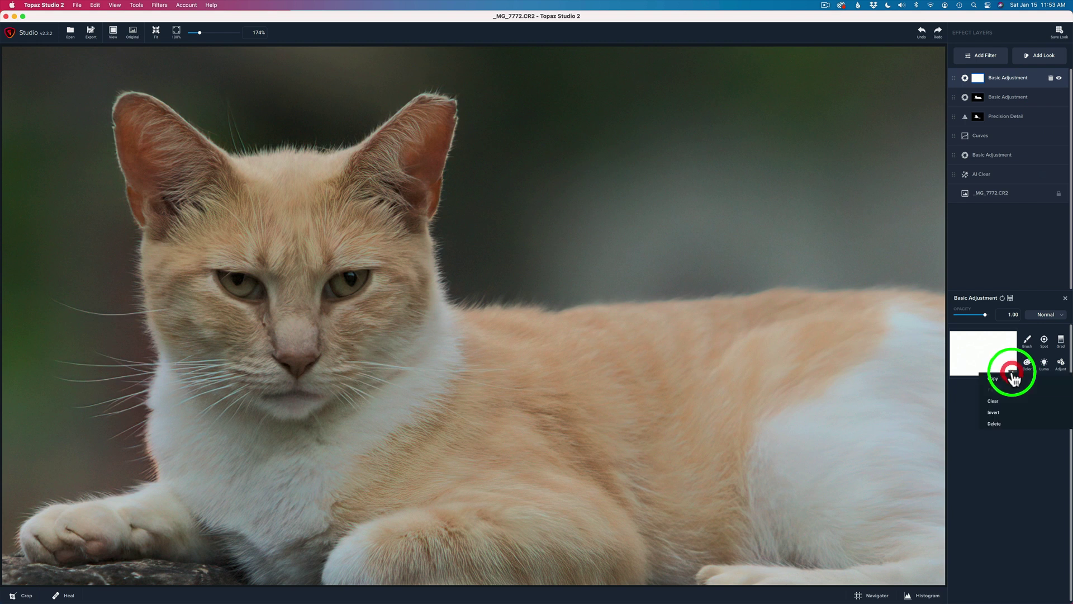
click(1005, 412)
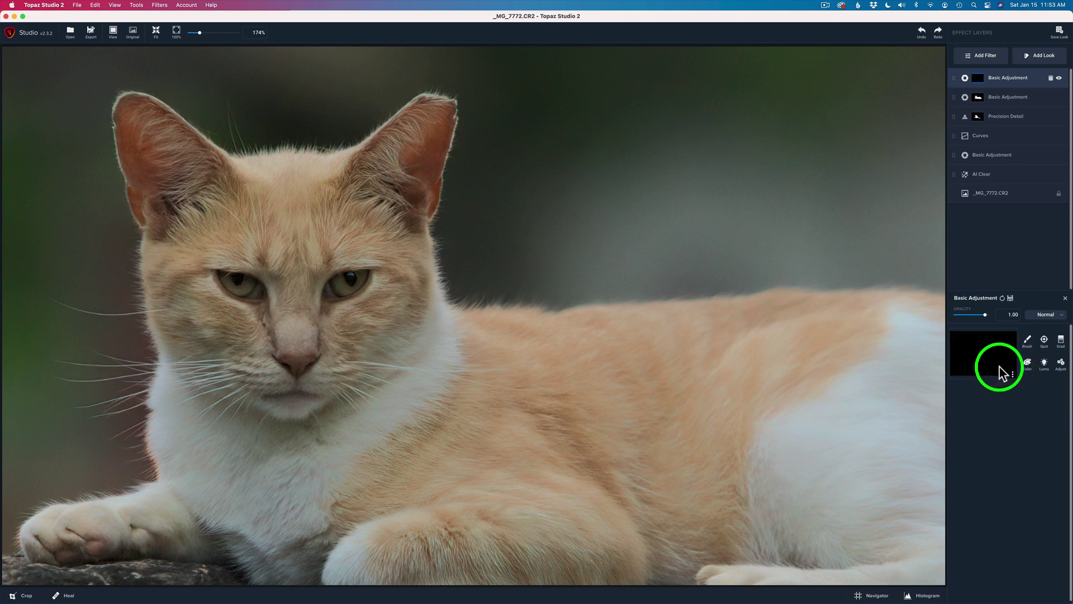
Paint both of the cat's eyes into the new mask at Transparency 1.00, using brush Radius 0.03 and 0.01
click(1029, 345)
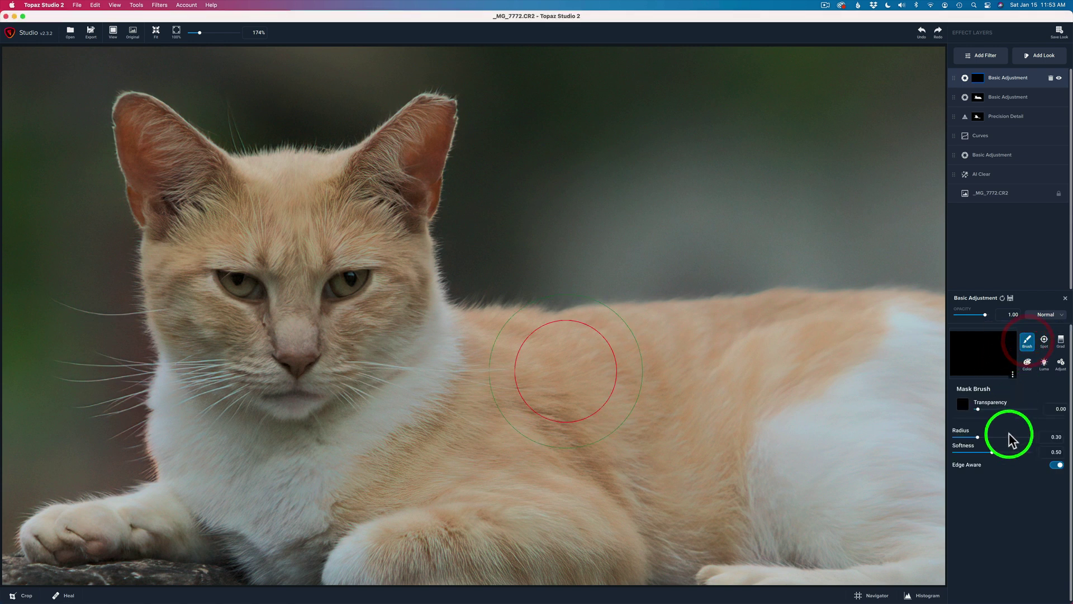
drag(977, 435, 962, 432)
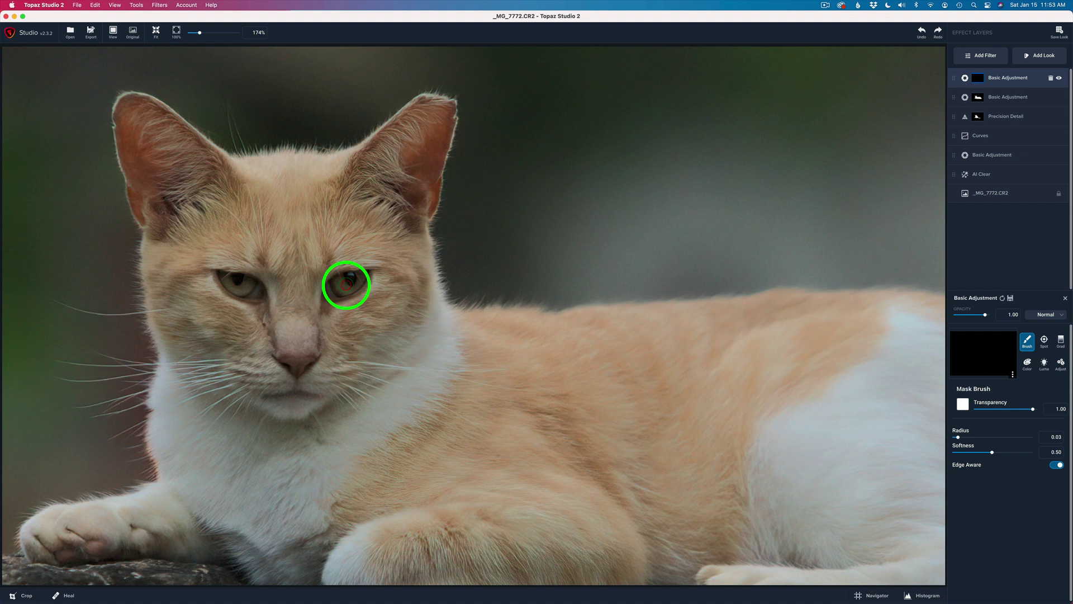
mouse_move(345, 287)
mouse_down()
mouse_move(336, 283)
mouse_move(348, 289)
mouse_up()
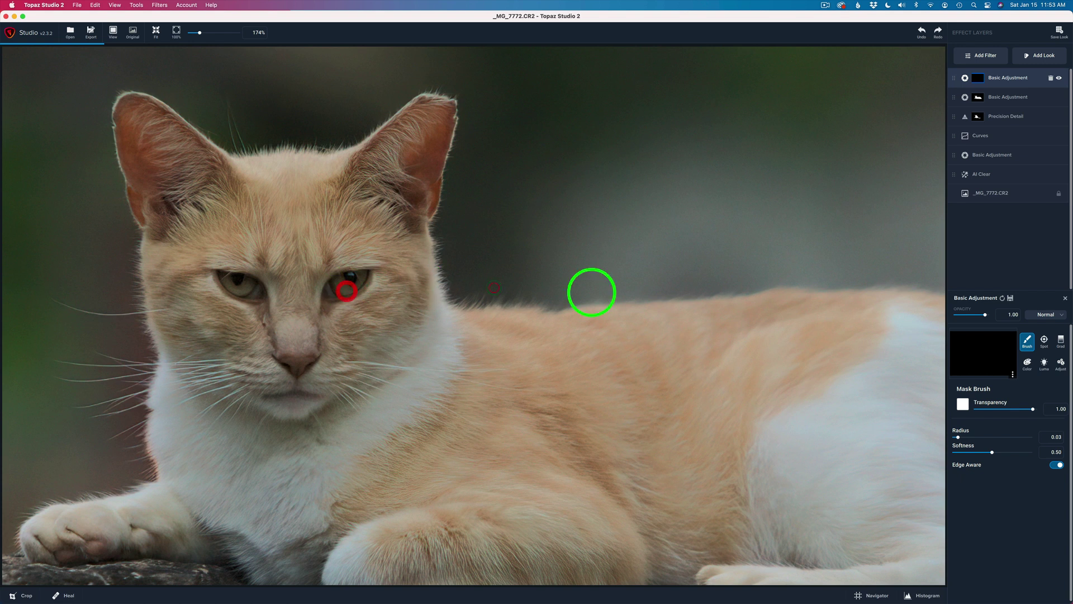
drag(958, 436, 954, 438)
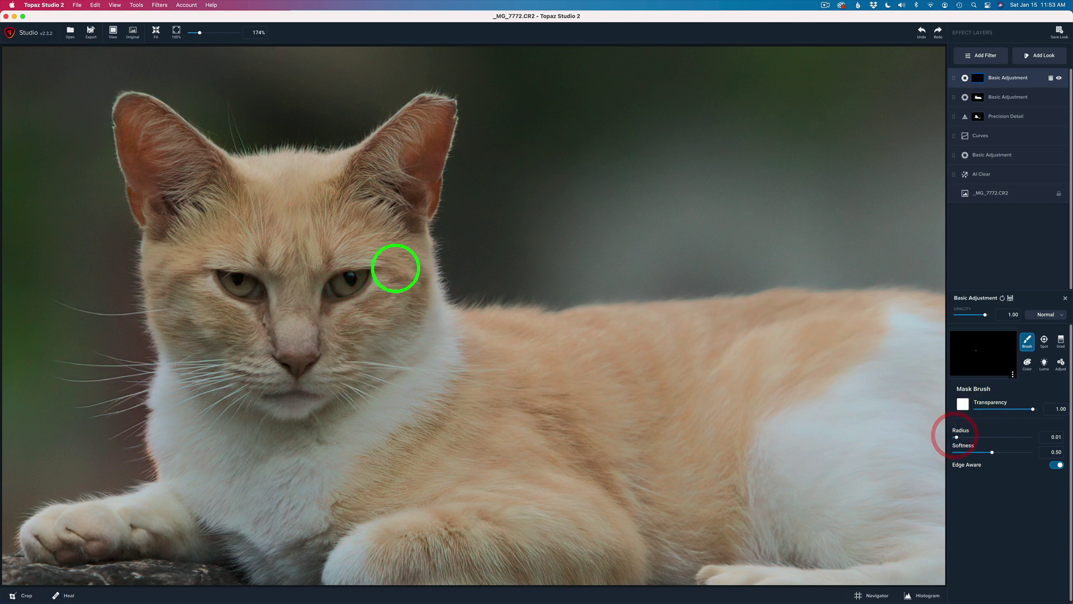
drag(354, 288, 359, 286)
mouse_move(227, 280)
mouse_down()
mouse_move(234, 292)
mouse_move(250, 285)
mouse_move(229, 292)
mouse_up()
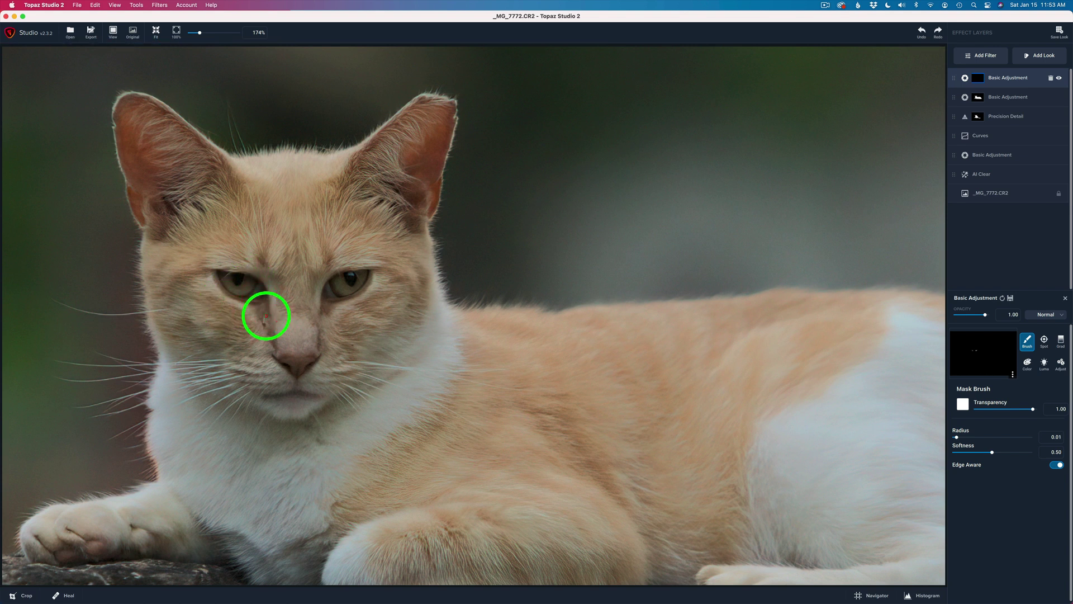
Set the eye adjustment's Exposure to 0.31 and Saturation to 0.32, and compare the effect close up and in the whole photo
click(1015, 76)
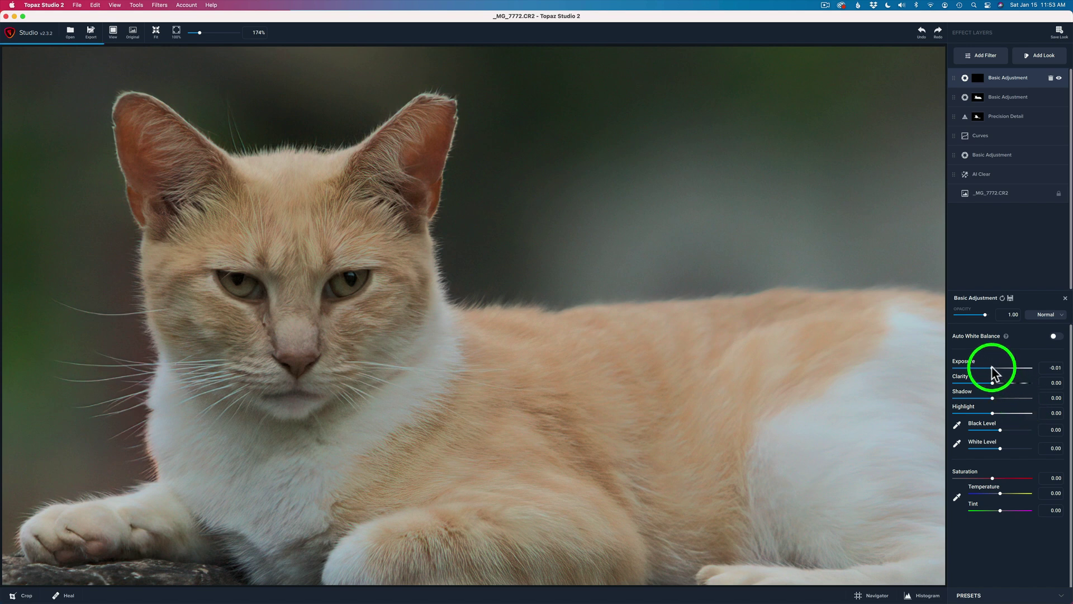
drag(993, 372, 1004, 369)
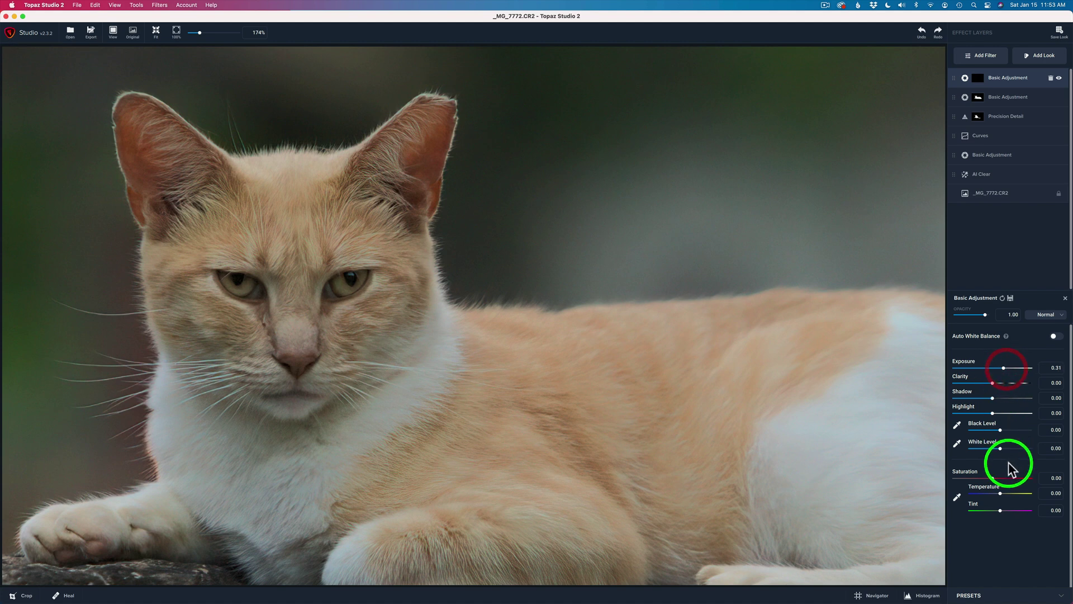
mouse_move(993, 479)
mouse_down()
mouse_move(1021, 484)
mouse_move(1004, 479)
mouse_up()
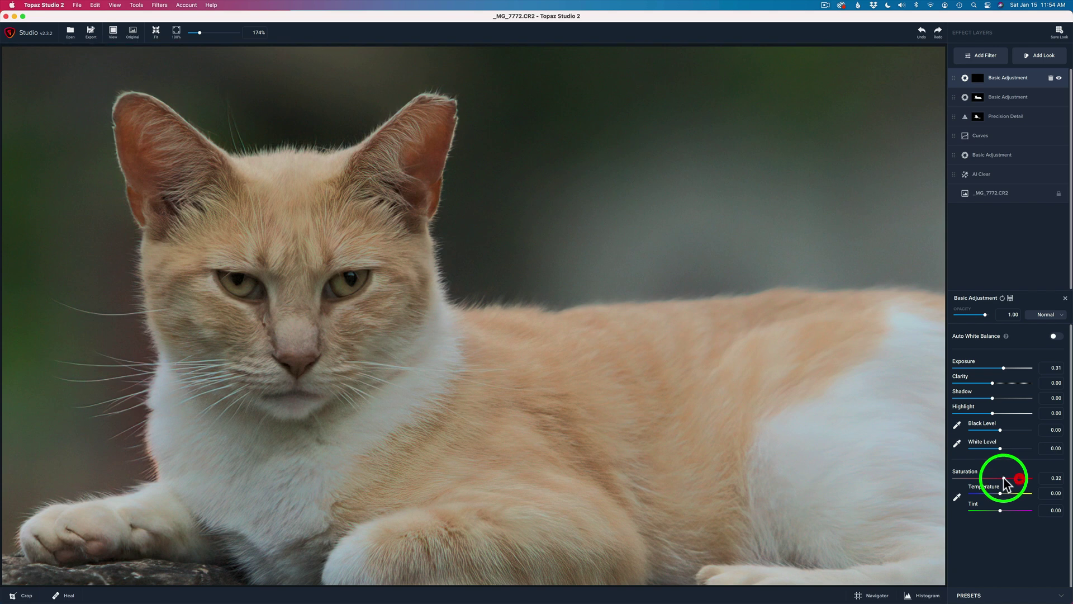
click(1058, 78)
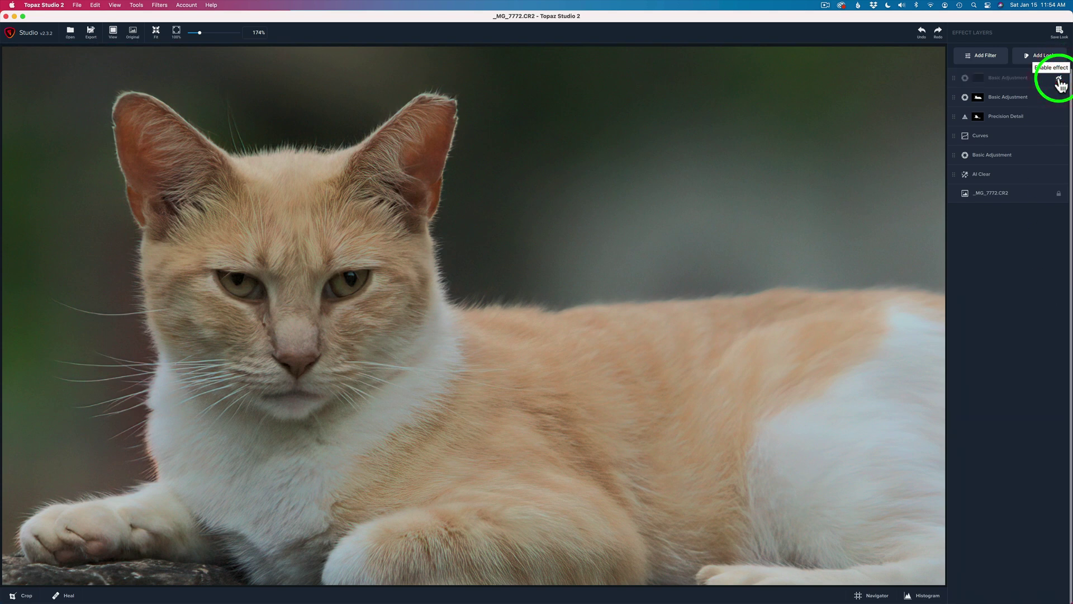
click(1059, 79)
key(super+0)
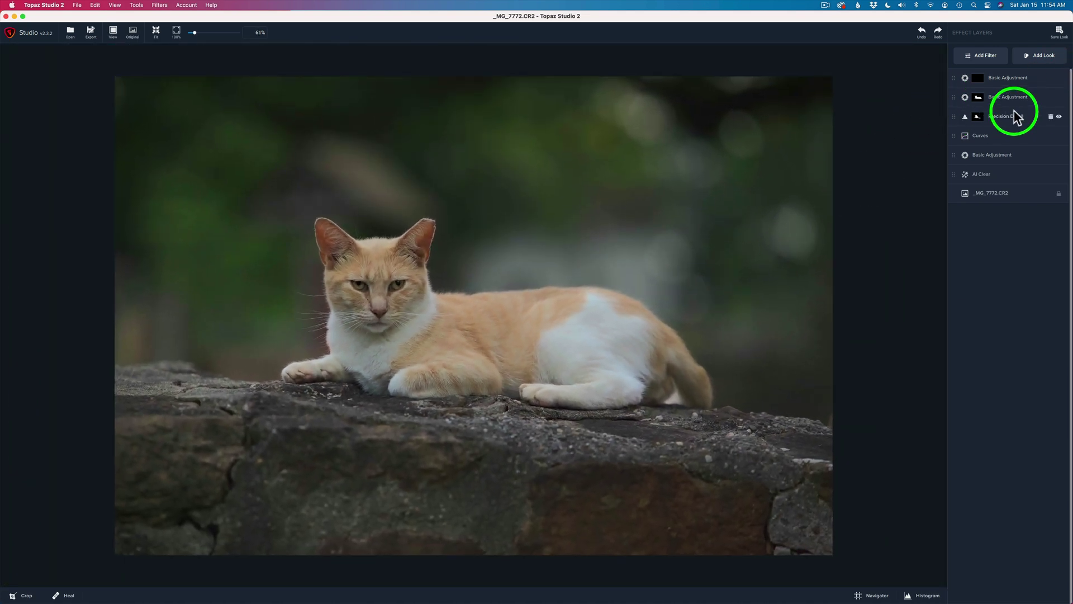
click(1058, 79)
click(1059, 79)
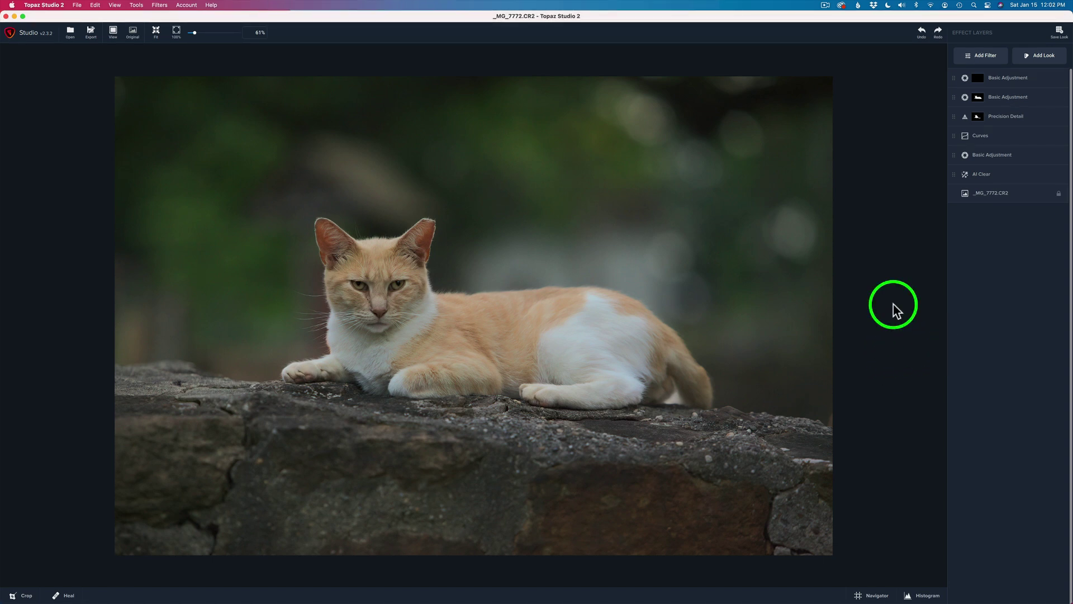
Add a Vignette filter above the other layers, set its Strength to 0.26 and compare the photo with and without it
click(988, 55)
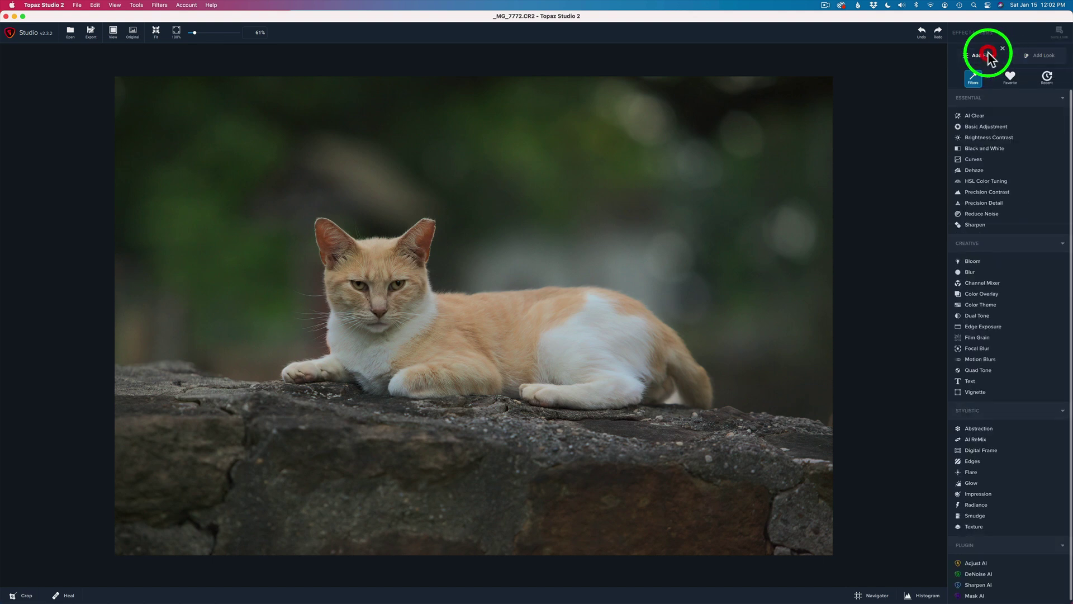
click(979, 392)
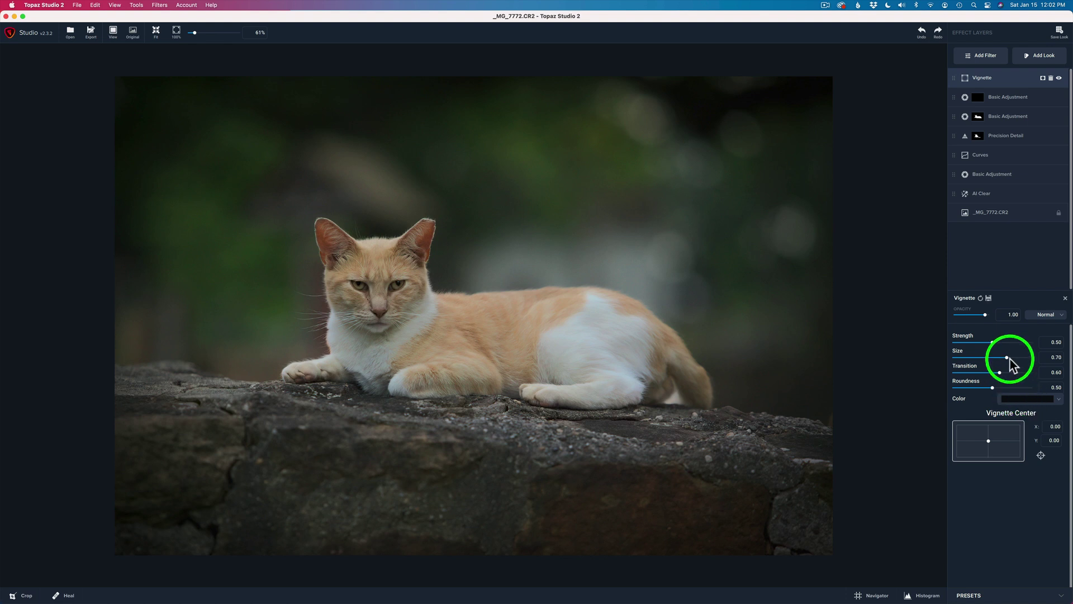
drag(992, 343, 934, 342)
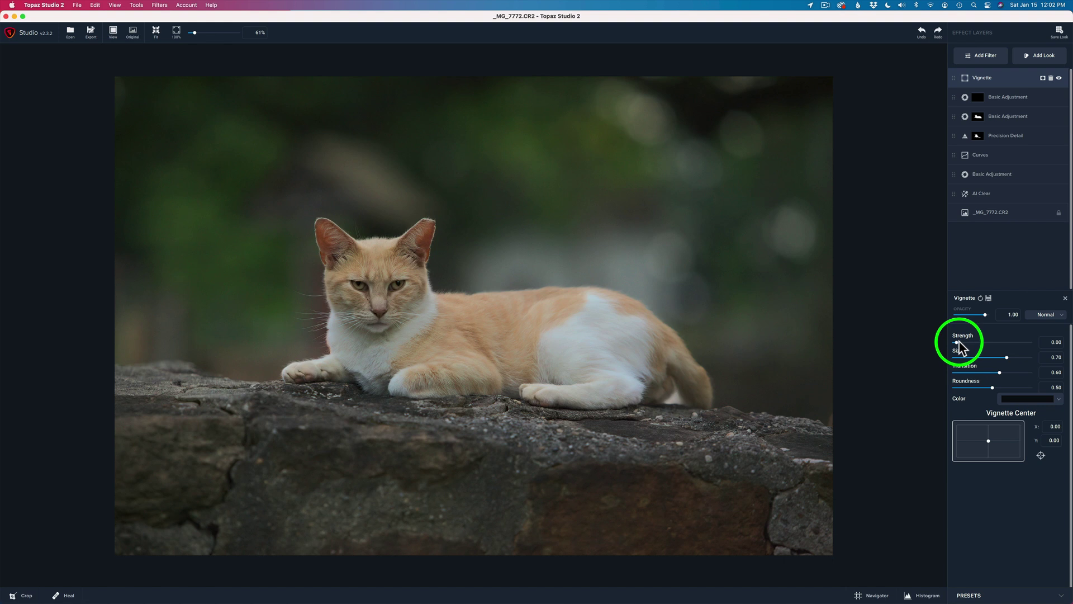
drag(958, 347, 976, 343)
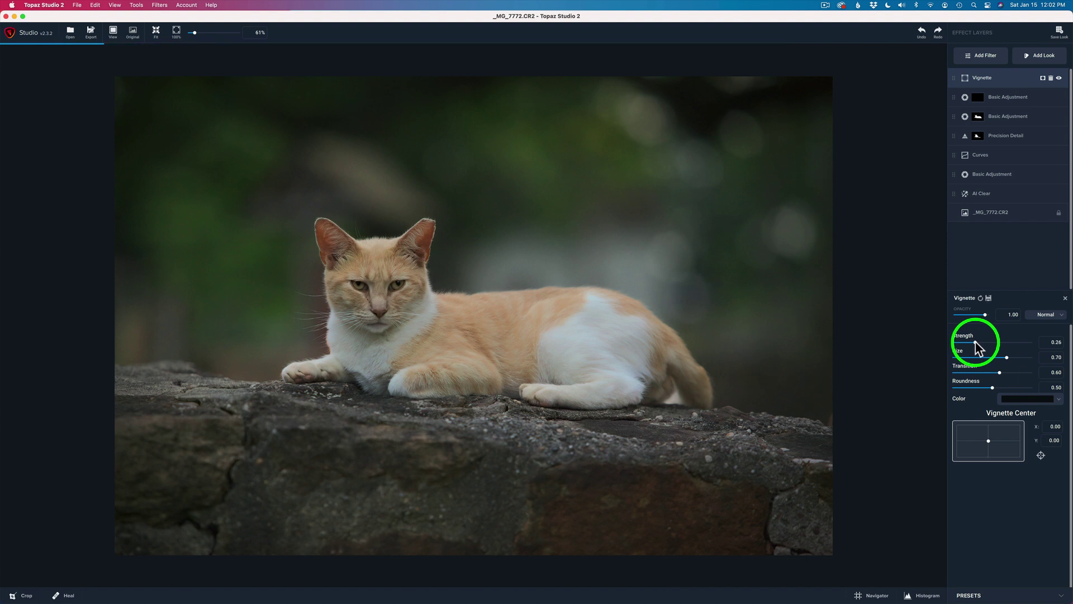
click(1060, 80)
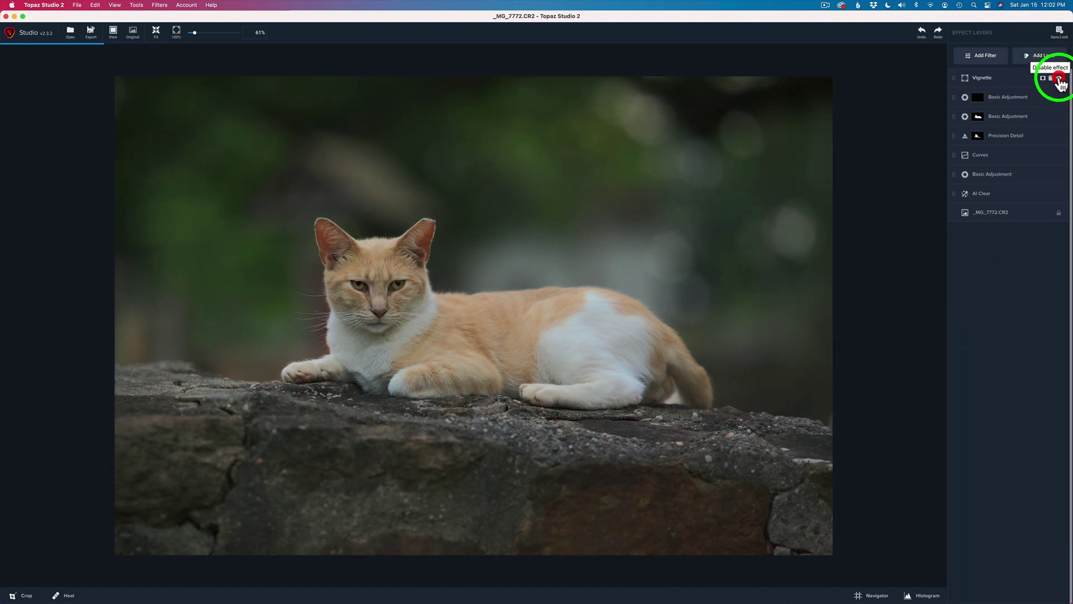
Remove the dark mark between the cat's eye and nose with the Healing Brush at Brush Size 0.65 and 0.39, and apply the healing
scroll(369, 298, up, 2)
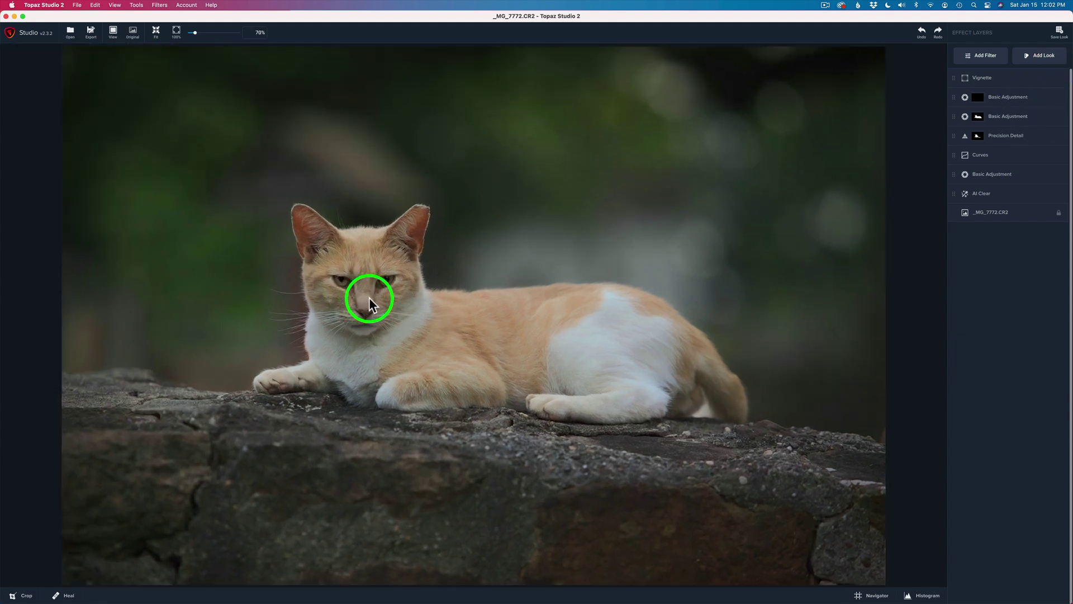
scroll(369, 298, up, 8)
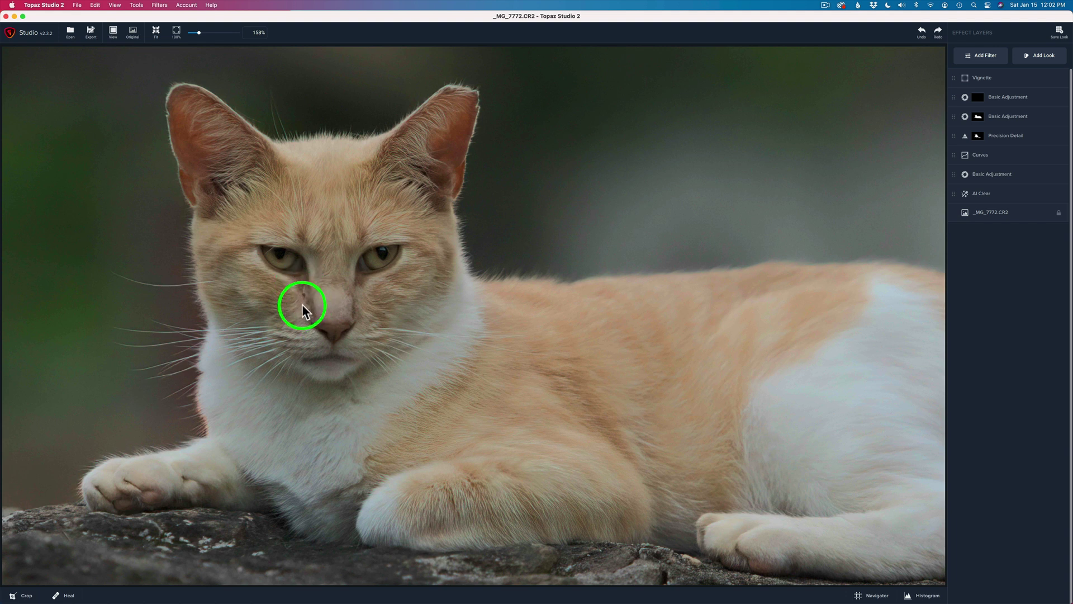
click(64, 595)
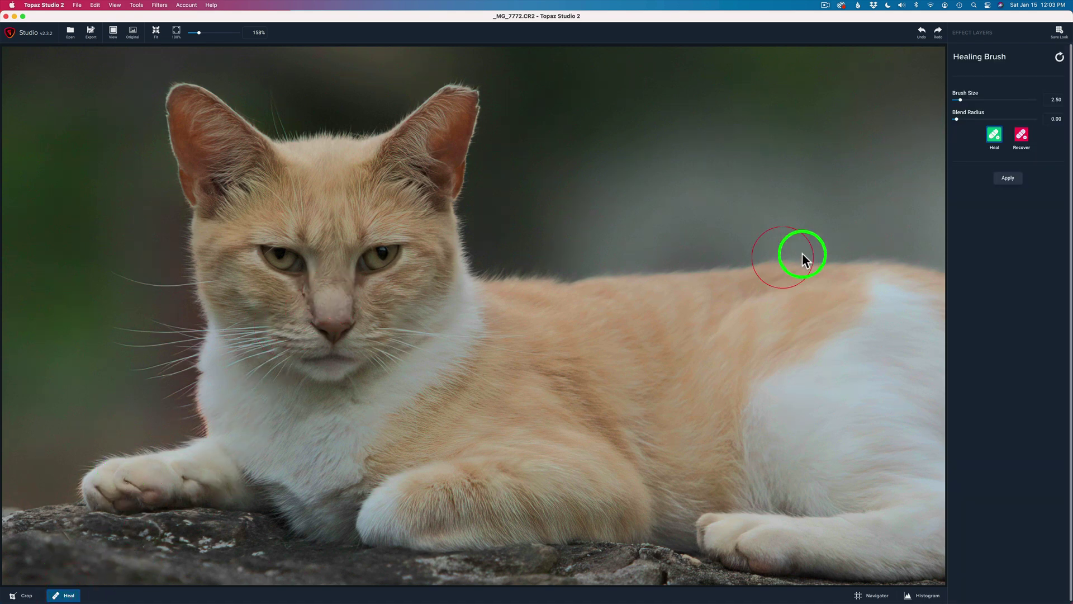
drag(962, 100, 958, 100)
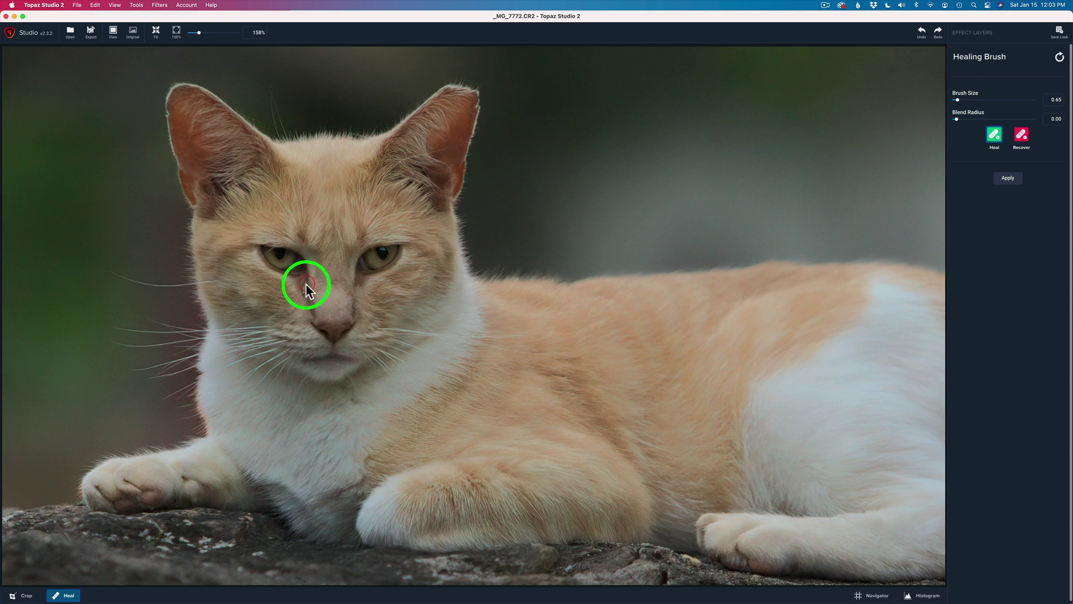
drag(303, 284, 310, 311)
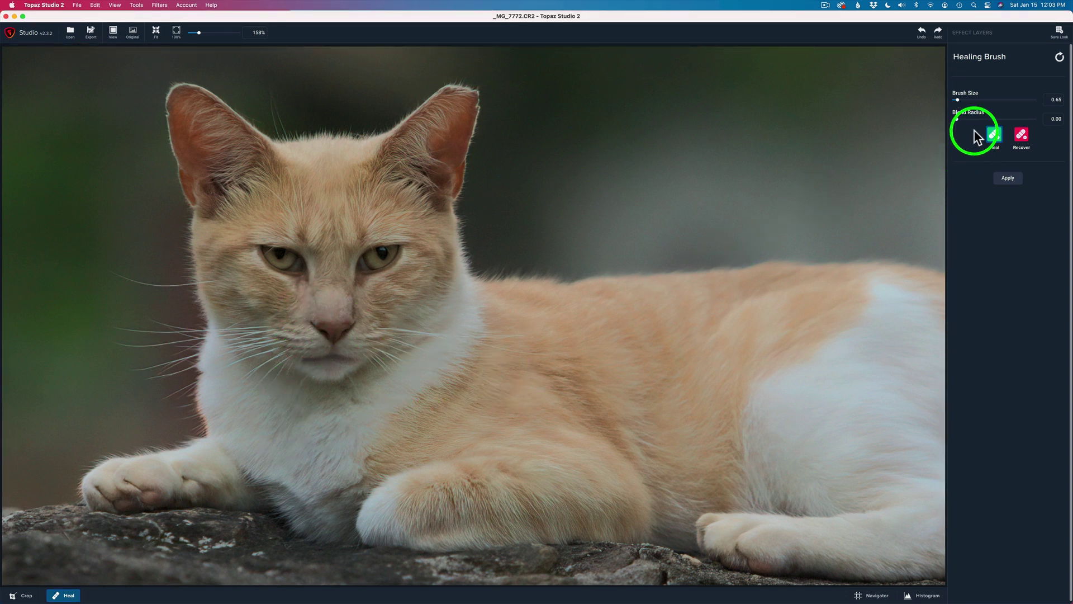
click(957, 99)
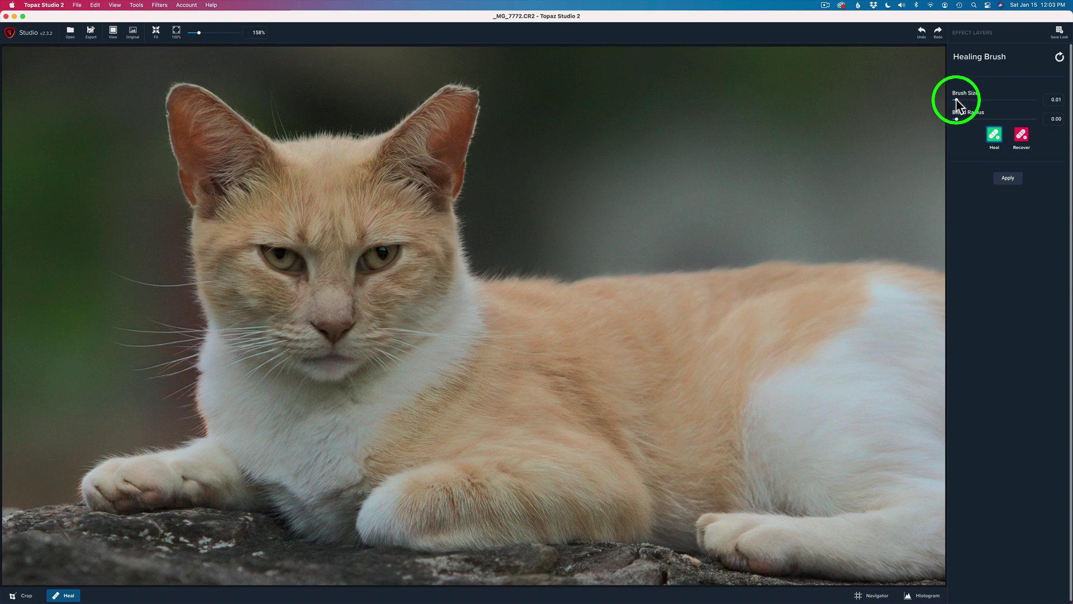
click(297, 281)
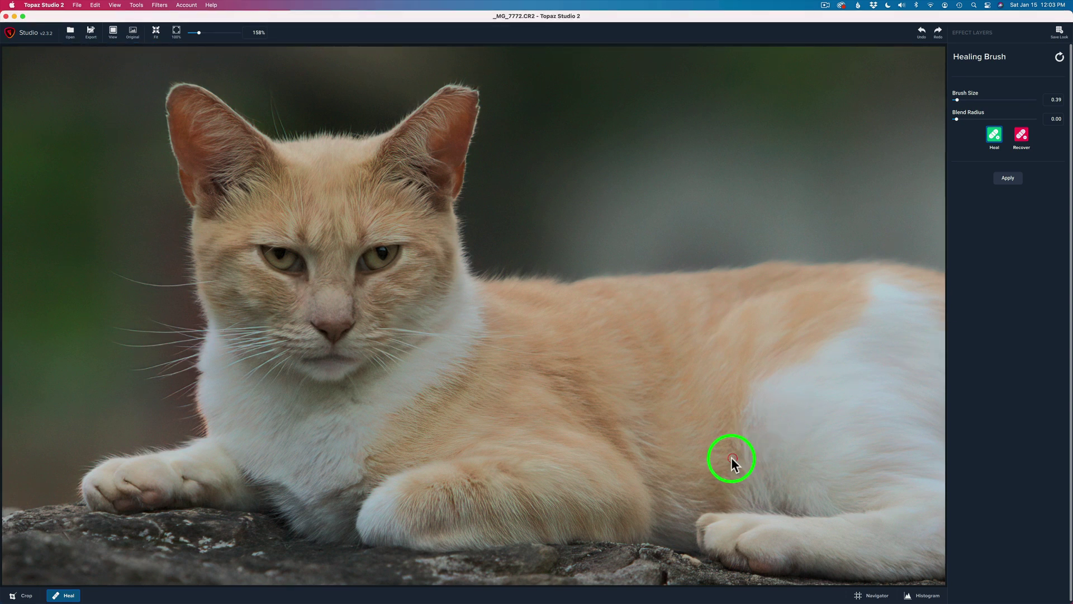
click(1008, 178)
scroll(607, 315, down, 10)
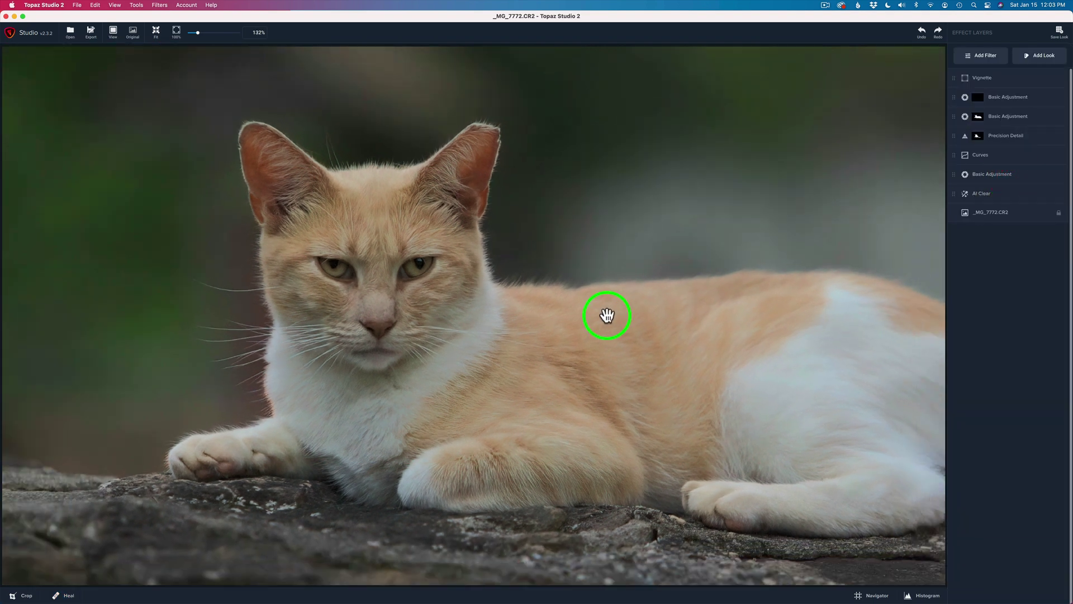
Compare the whole edited cat photo with the original image
scroll(607, 315, down, 3)
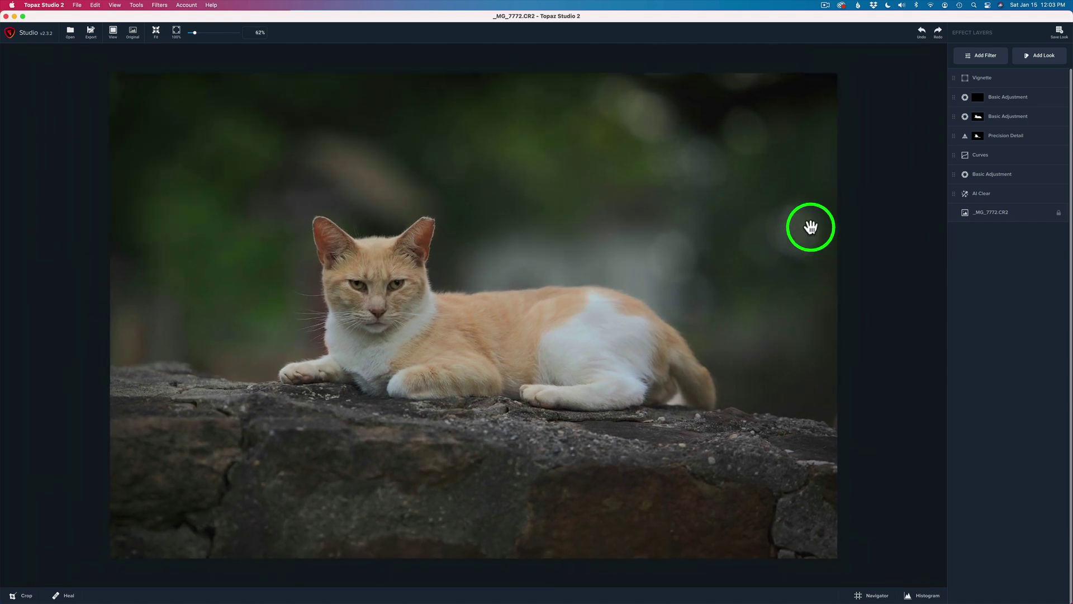
key(backslash)
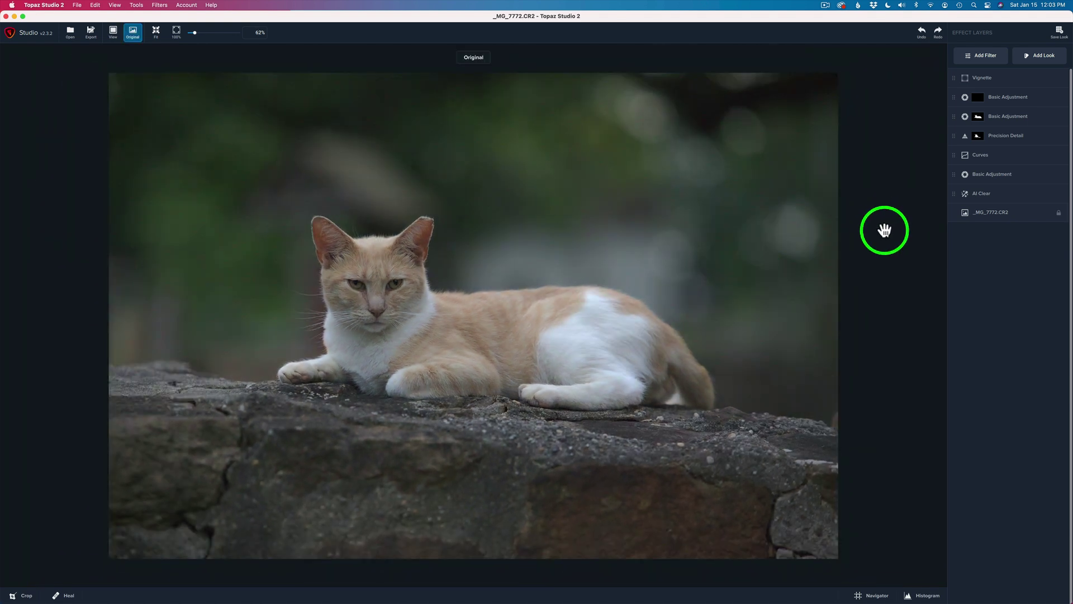
key(backslash)
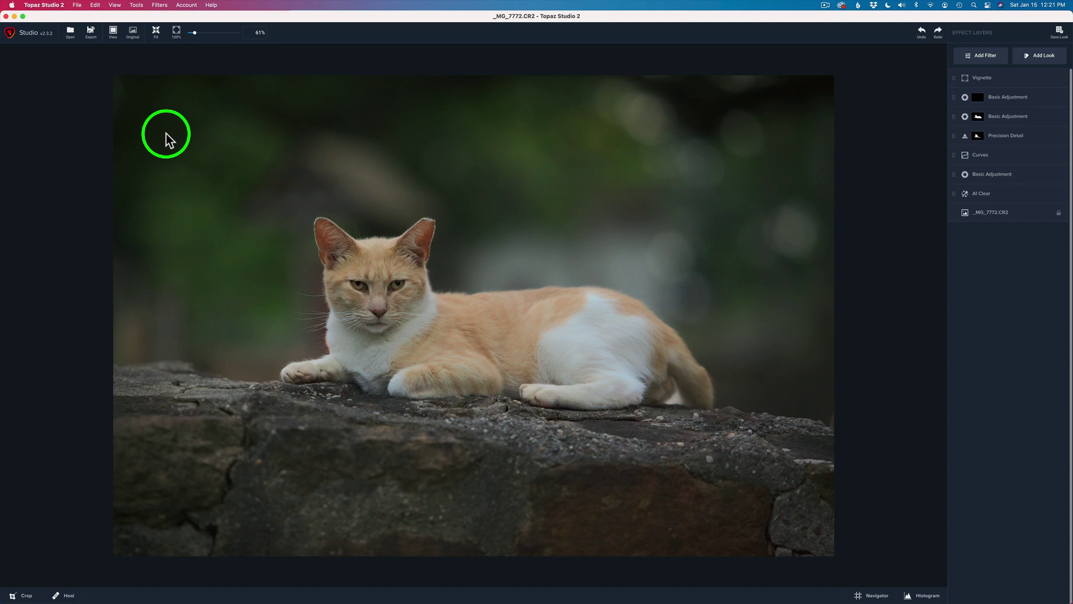
Review the photo's export settings and file formats, and the project saving commands, without exporting or saving anything
click(90, 32)
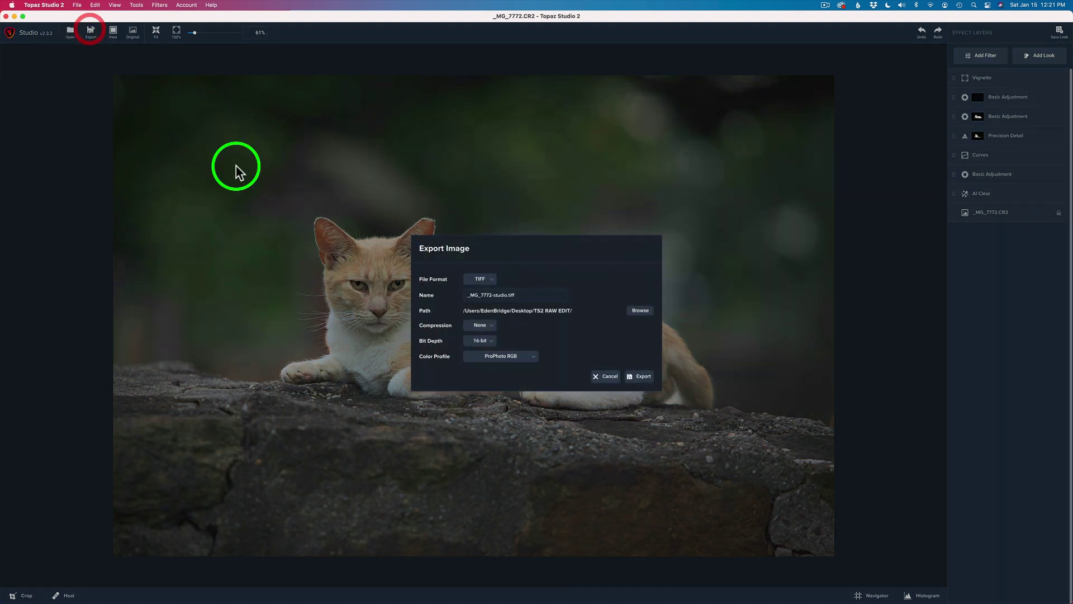
click(490, 280)
click(502, 306)
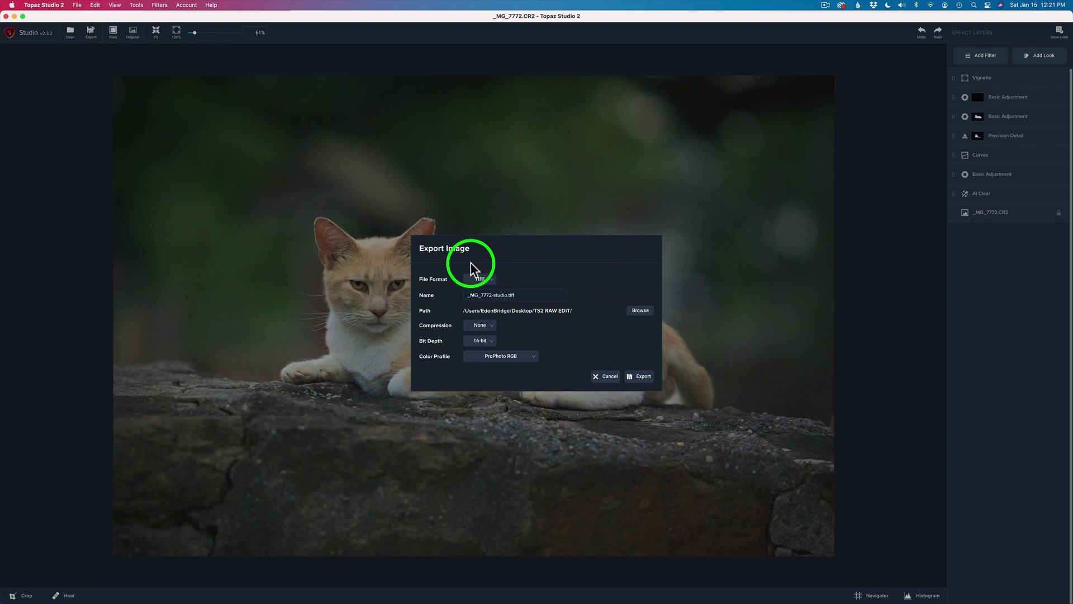
click(604, 378)
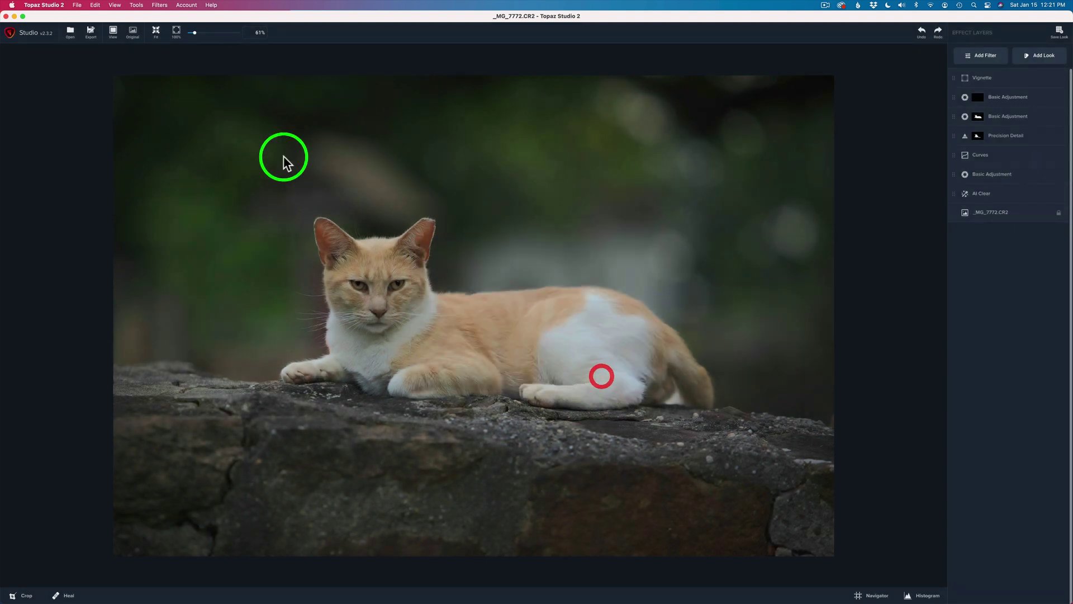
click(78, 5)
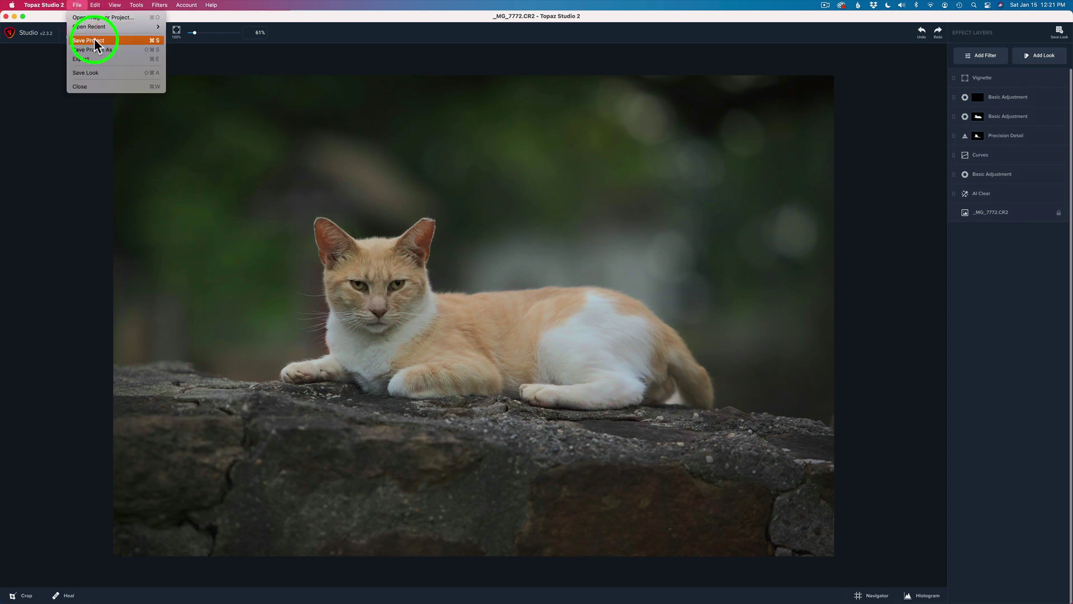
click(352, 32)
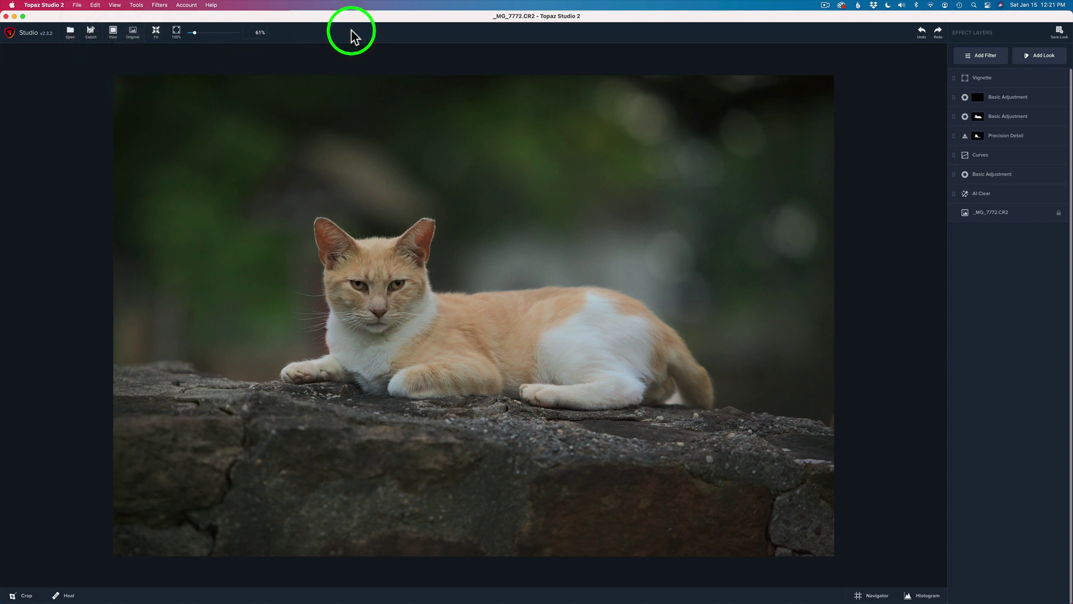